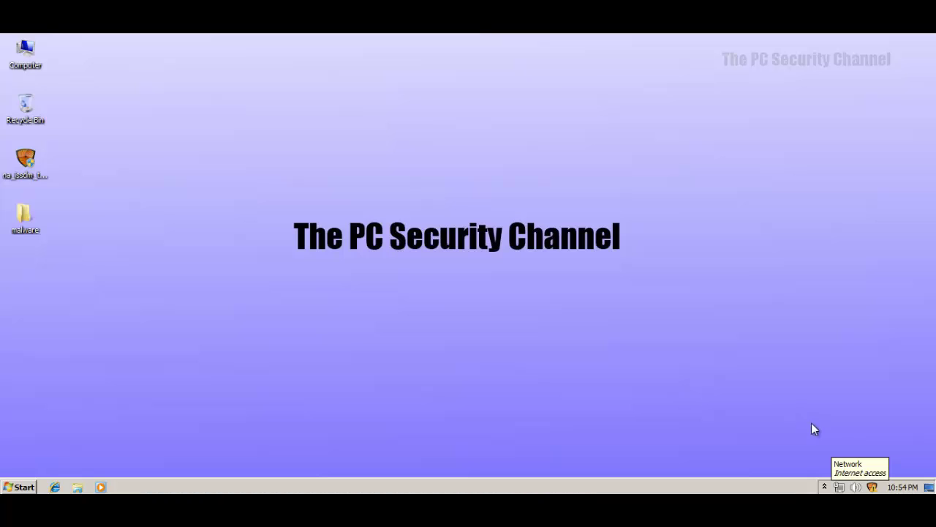
- Open Total Defense Internet Security Suite, try to update the product, and dismiss the update result
double_click(873, 488)
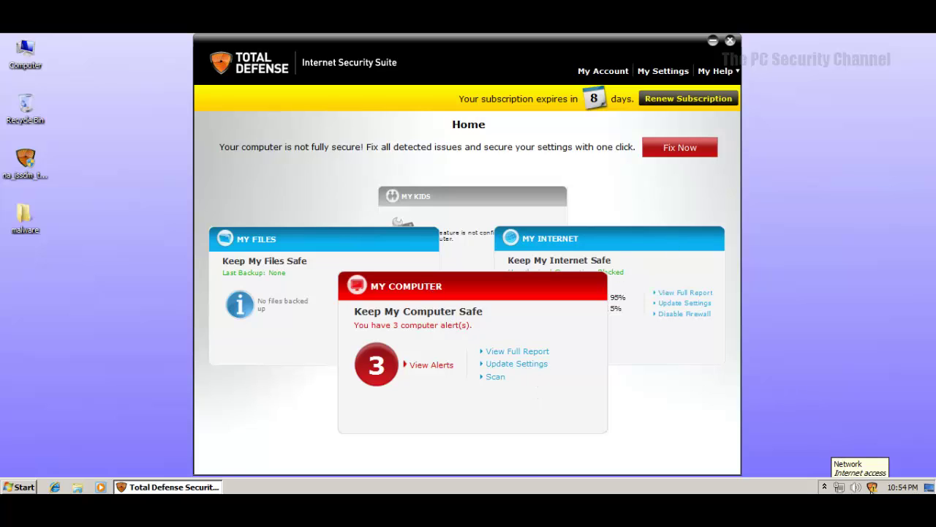
right_click(873, 487)
click(889, 440)
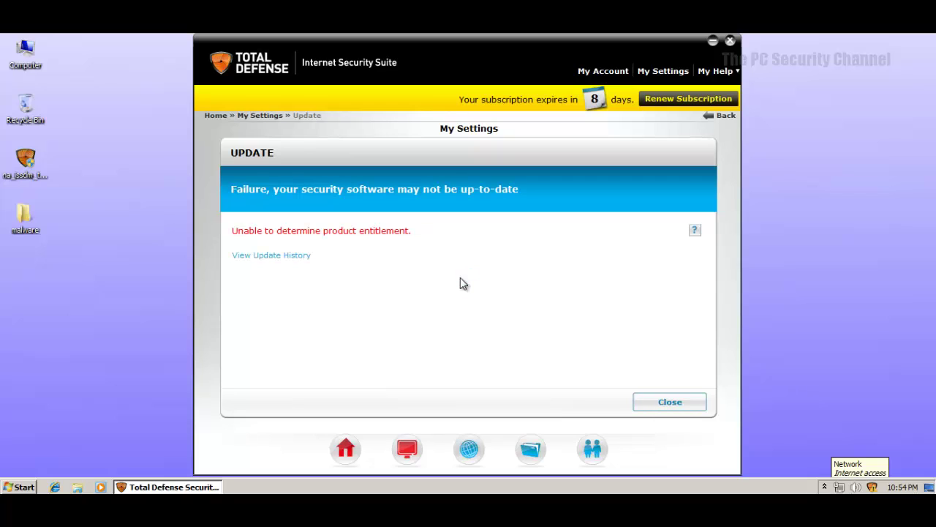
click(662, 401)
- Run the security suite's product update again, then close its window and minimize the system alert
right_click(873, 487)
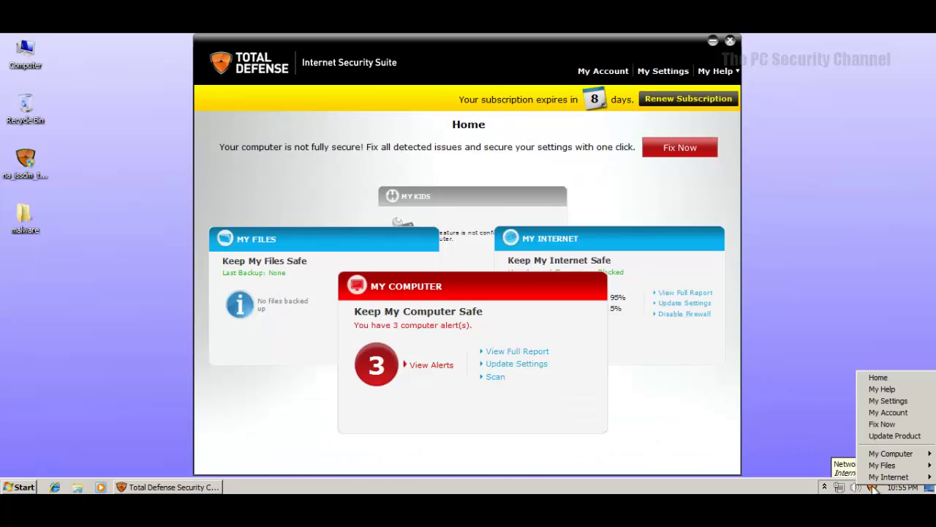
click(886, 435)
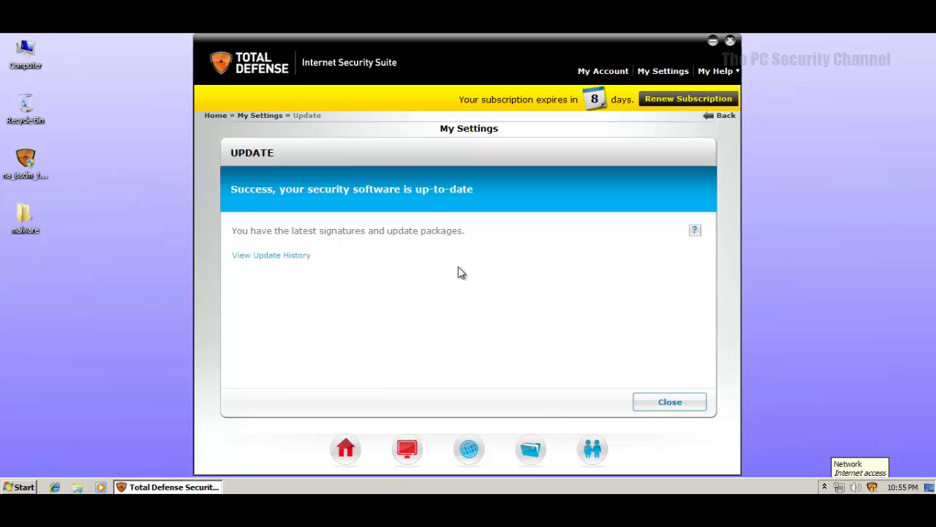
click(651, 402)
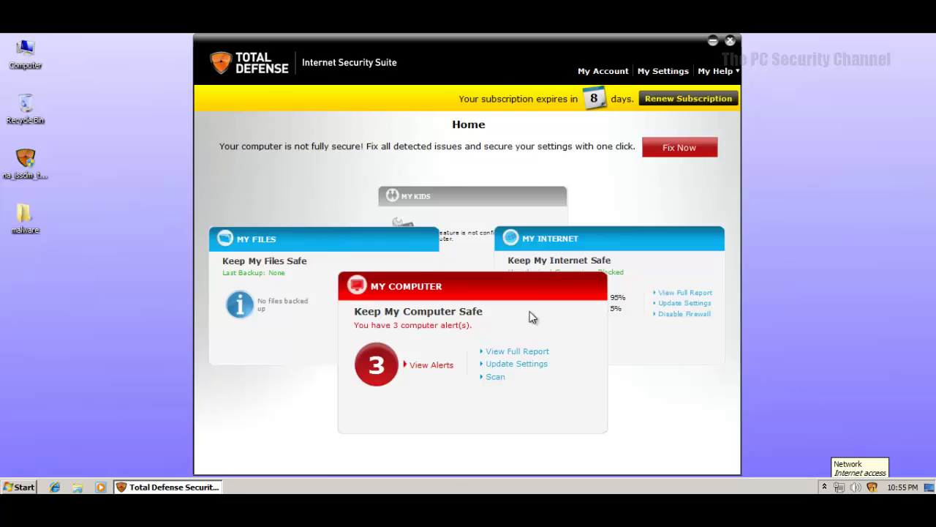
click(730, 40)
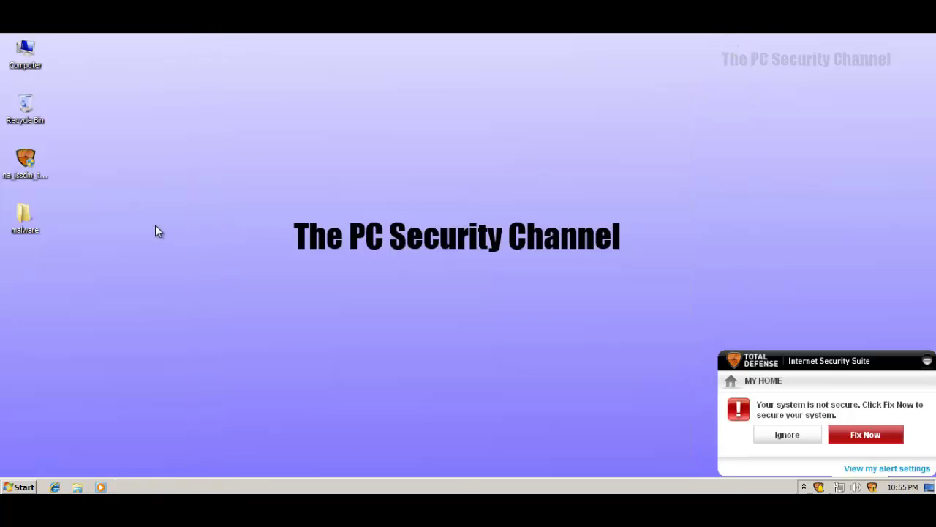
click(927, 360)
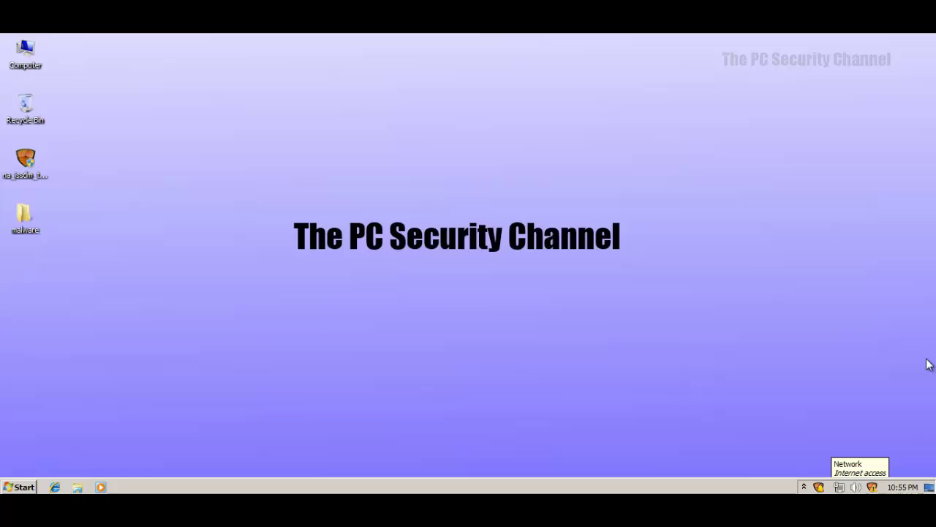
- Scan the malware folder on the desktop for malware with Total Defense Internet Security Suite
right_click(21, 217)
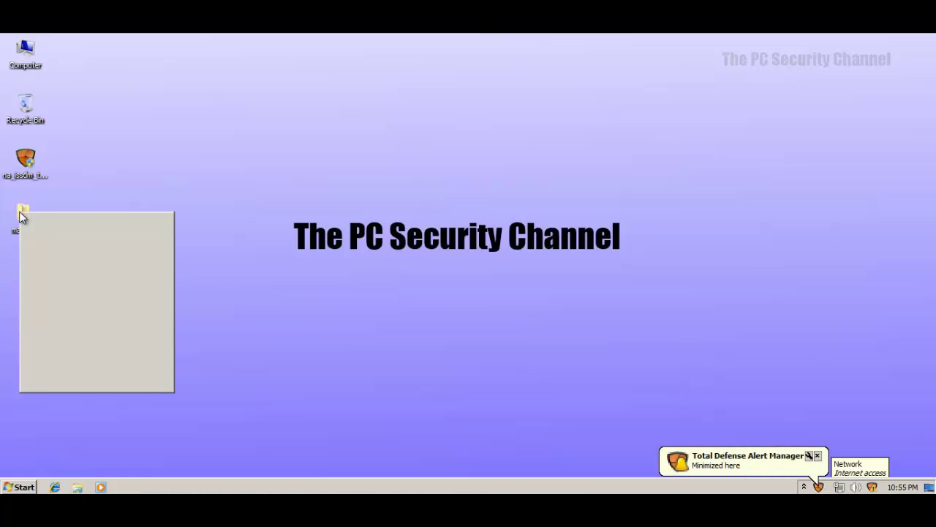
mouse_move(42, 279)
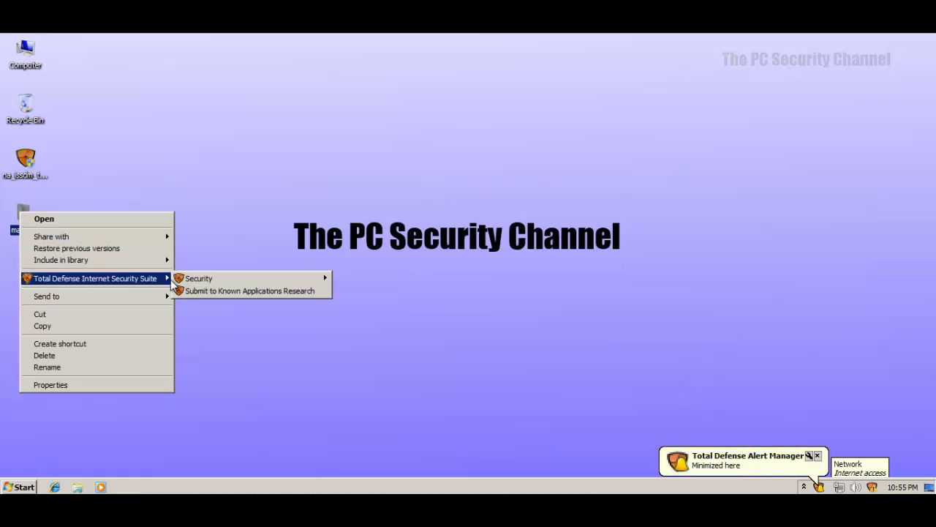
mouse_move(224, 281)
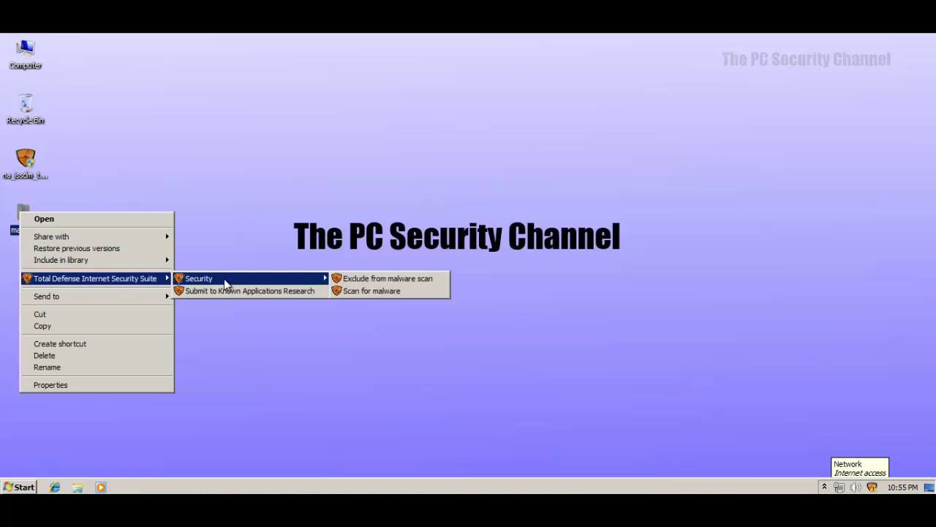
click(371, 290)
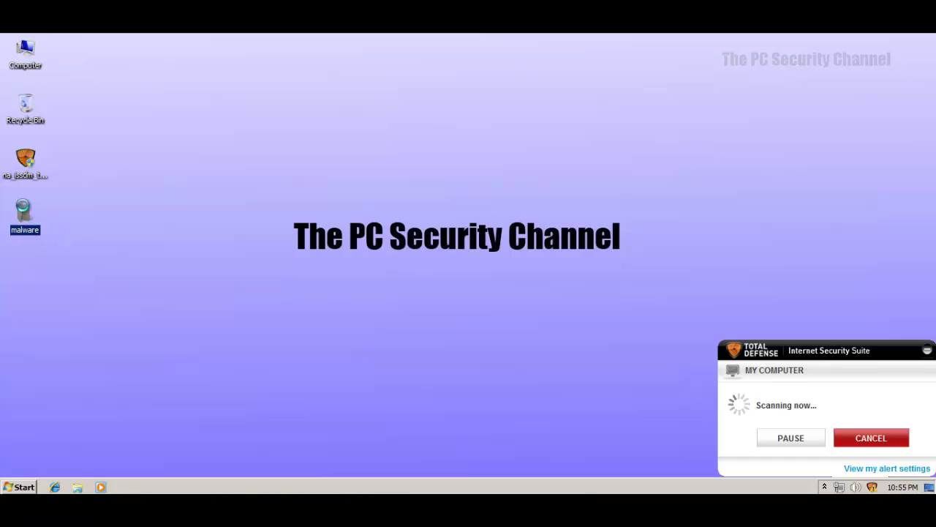
- Check how many files the malware folder contains, close the folder, and minimize the Calculator
double_click(27, 219)
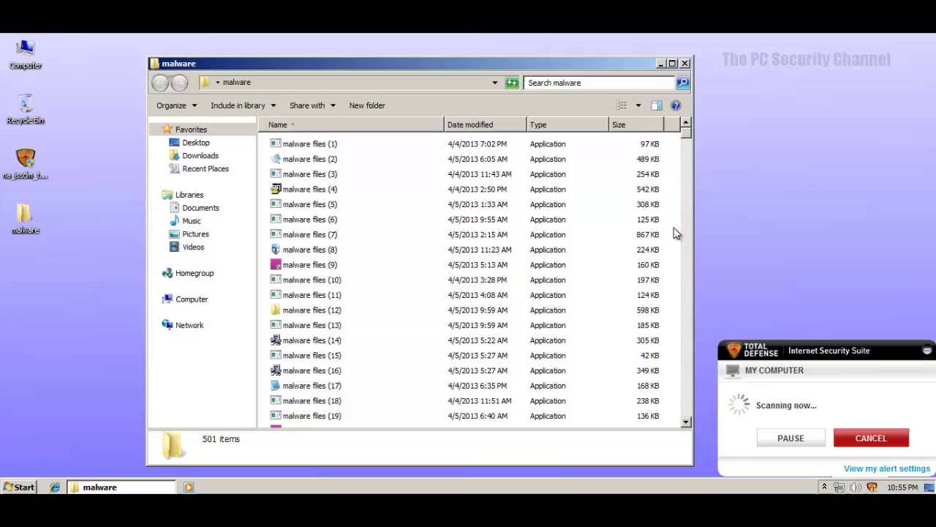
click(685, 64)
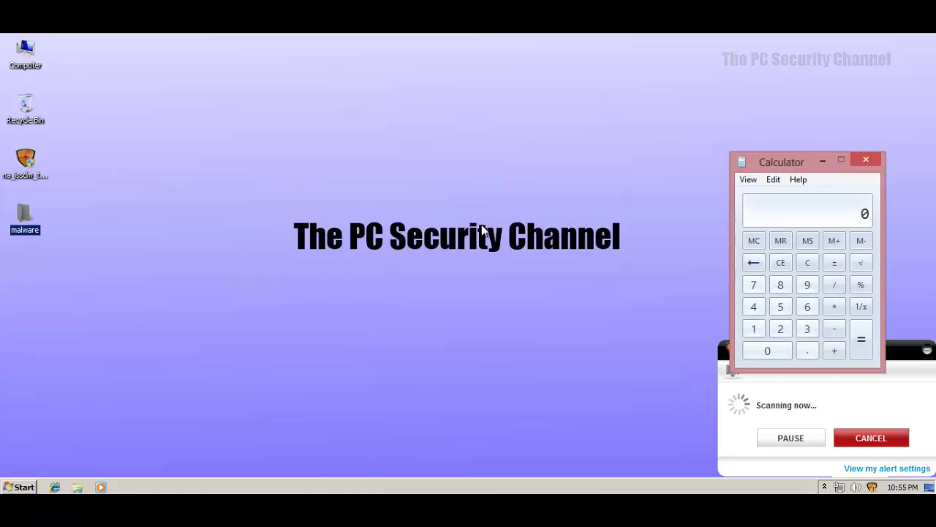
drag(795, 161, 472, 167)
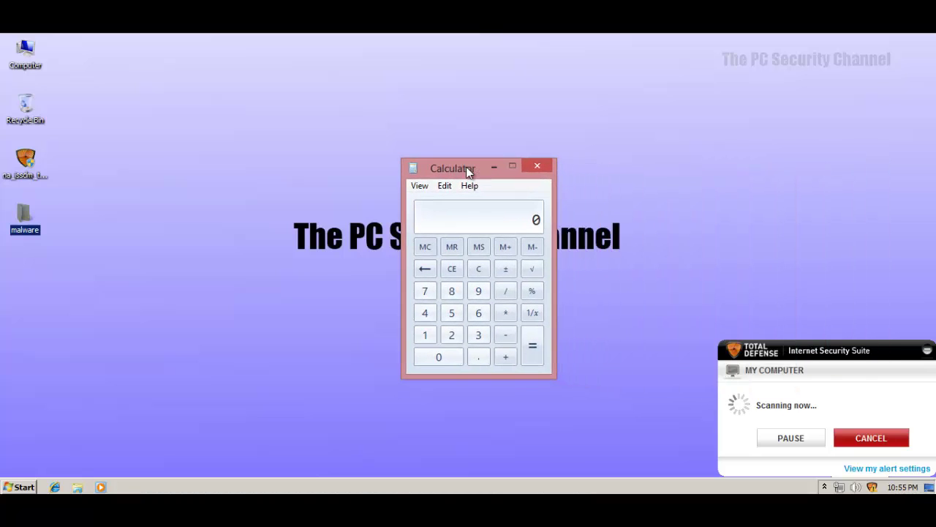
click(495, 166)
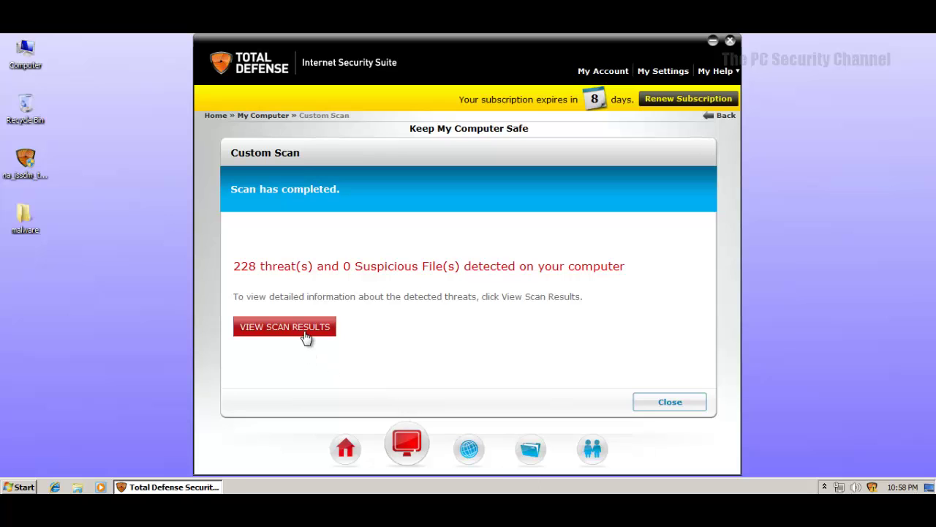
- Open the completed scan's results and review the details of several threats on the first page
click(307, 336)
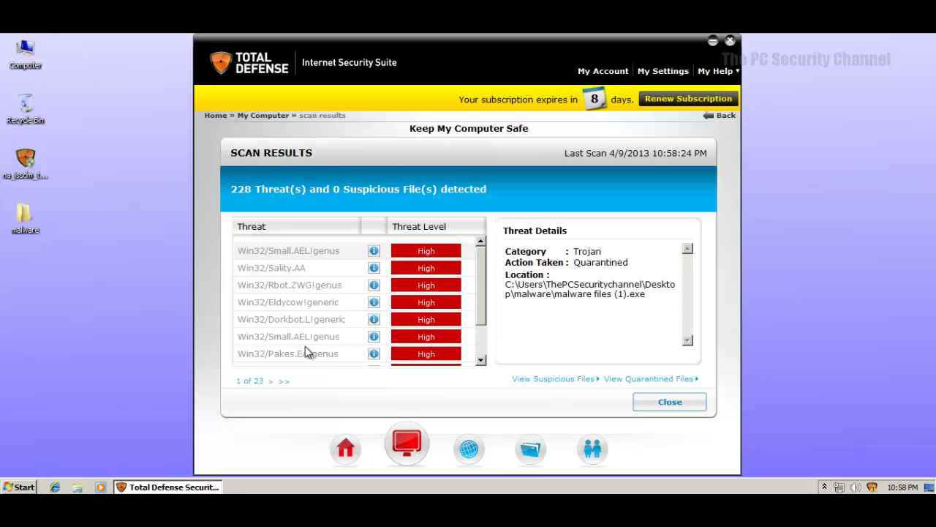
mouse_move(481, 264)
mouse_down()
mouse_move(482, 300)
mouse_move(495, 261)
mouse_up()
click(332, 271)
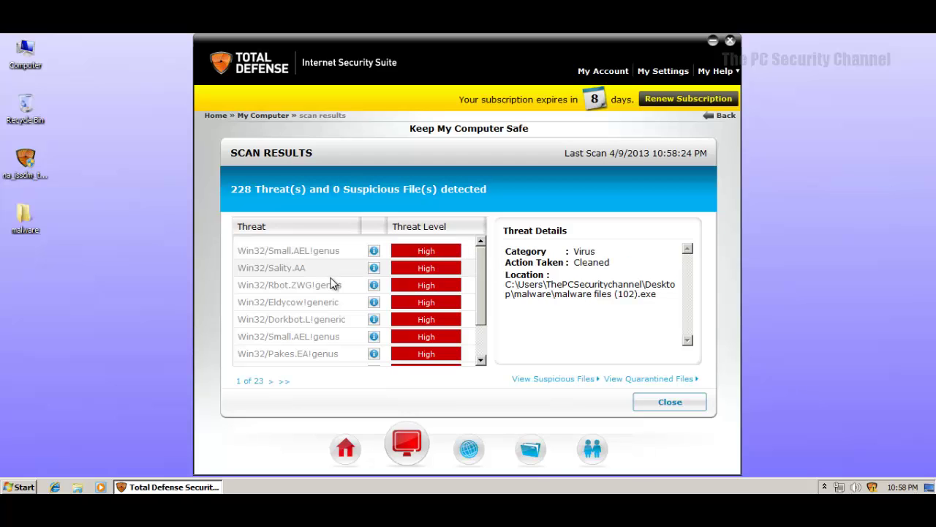
click(332, 285)
click(325, 305)
click(321, 341)
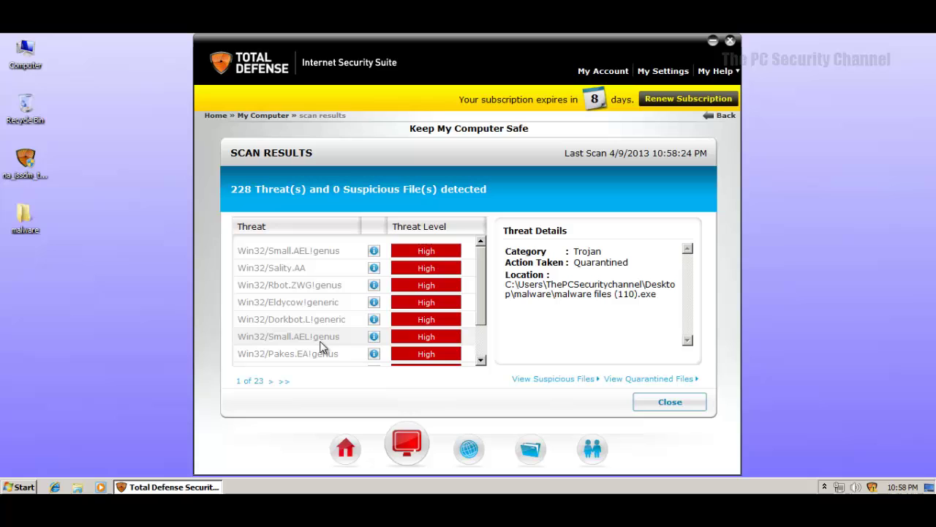
click(322, 354)
scroll(449, 315, down, 1)
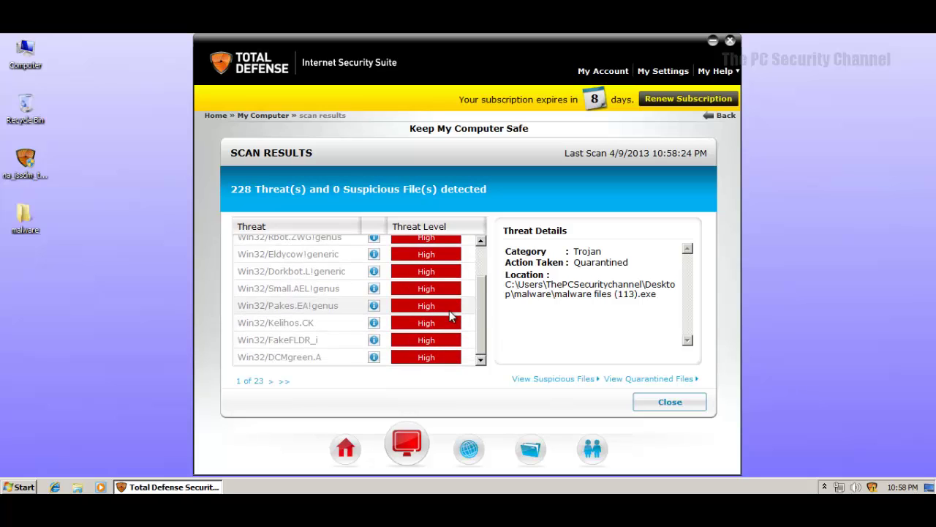
- Review threat details on the last page of the scan results, including Win32/Mydoom.O, and close the security suite
click(284, 381)
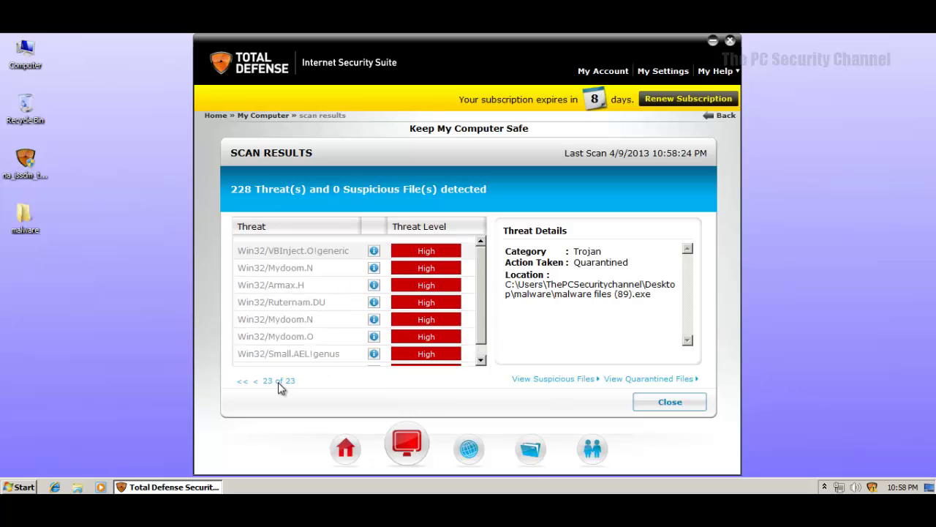
click(307, 319)
click(306, 336)
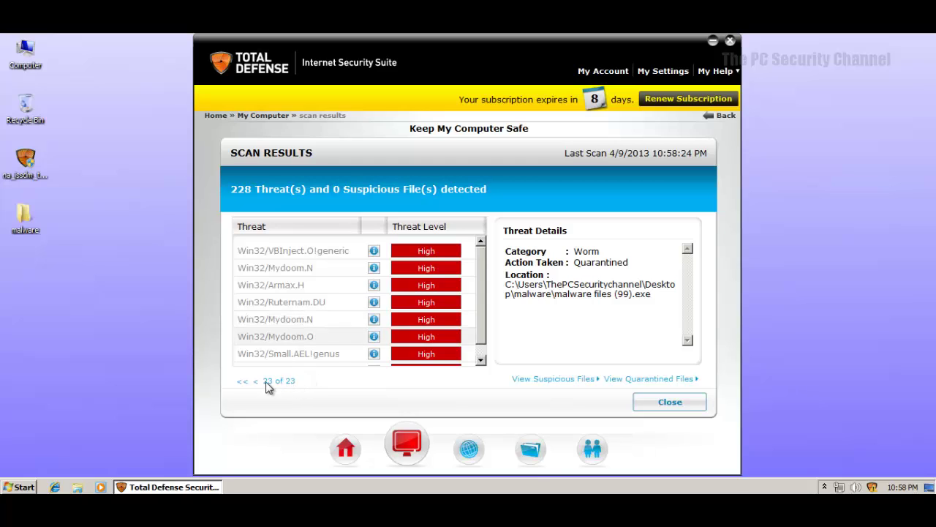
click(729, 42)
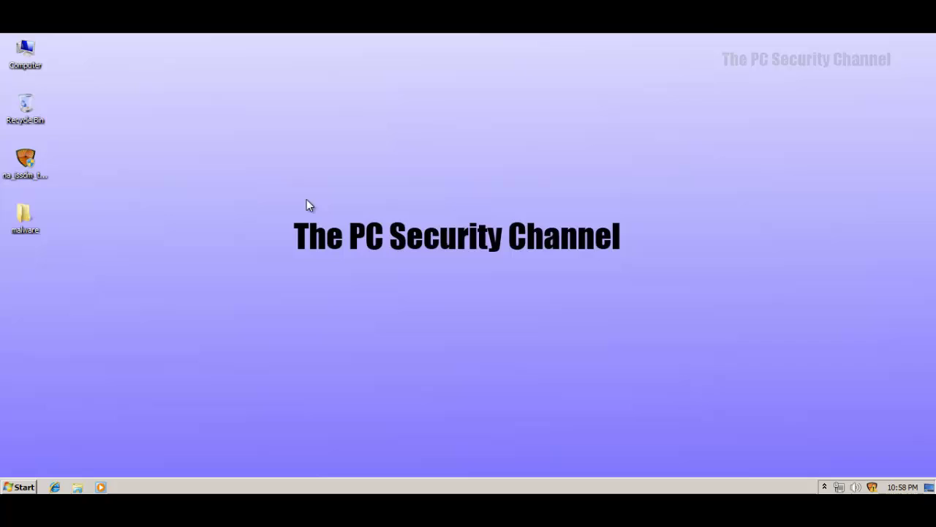
- Open the malware folder and examine the files left after the scan through to the end of the list
double_click(39, 228)
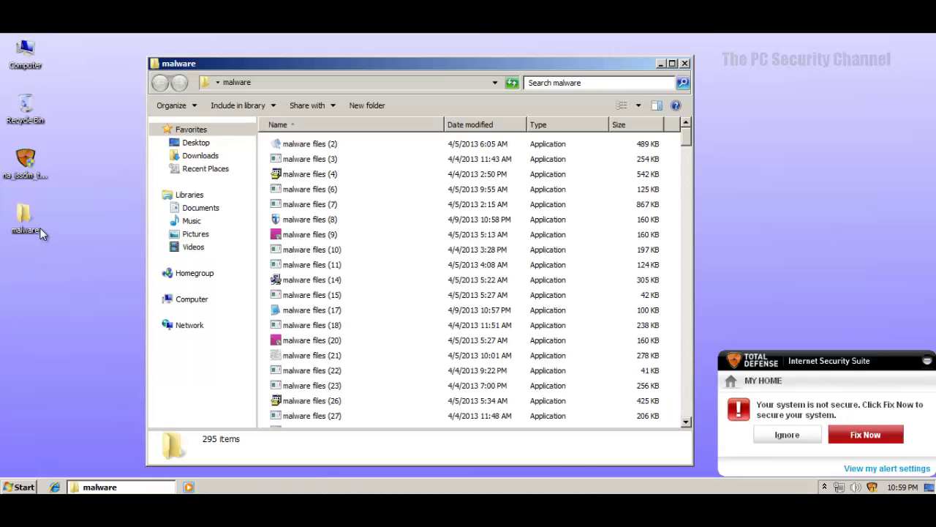
scroll(476, 278, down, 12)
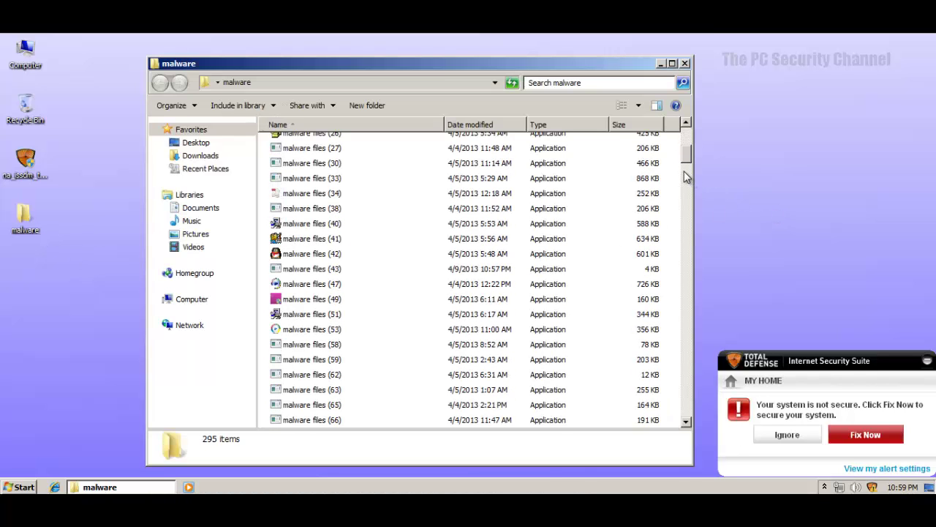
scroll(692, 172, down, 15)
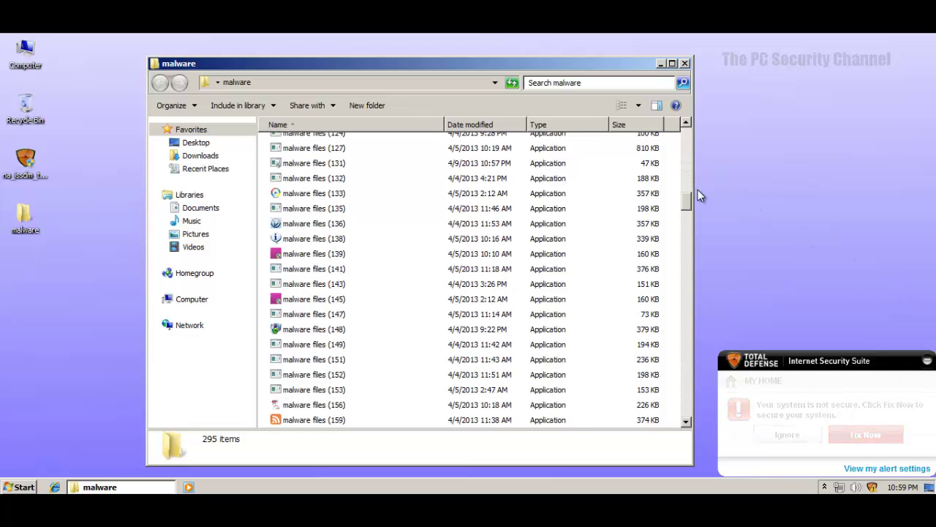
scroll(686, 222, down, 6)
scroll(686, 222, down, 1)
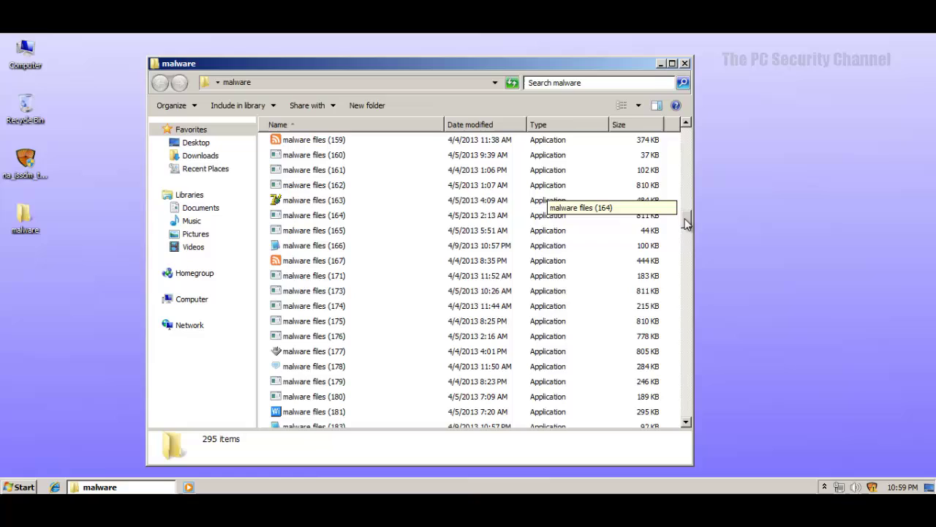
drag(687, 222, 692, 415)
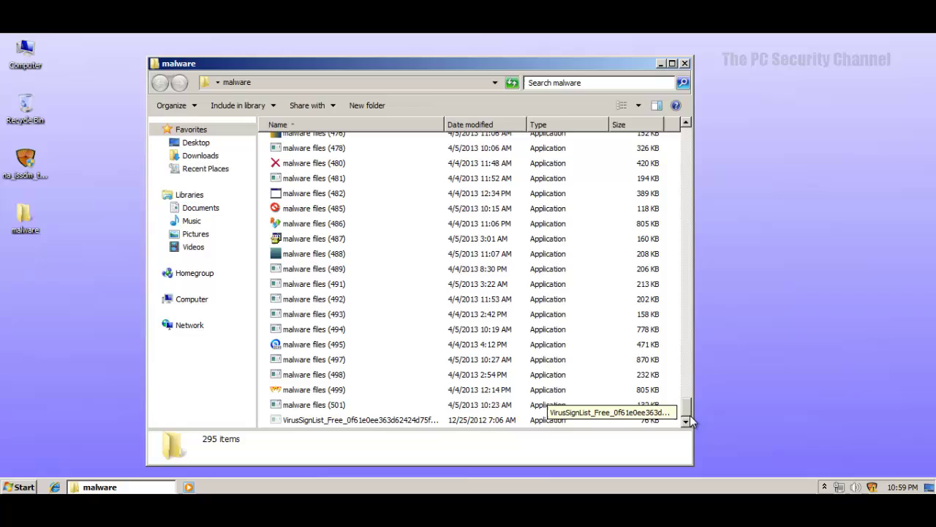
drag(691, 421, 590, 410)
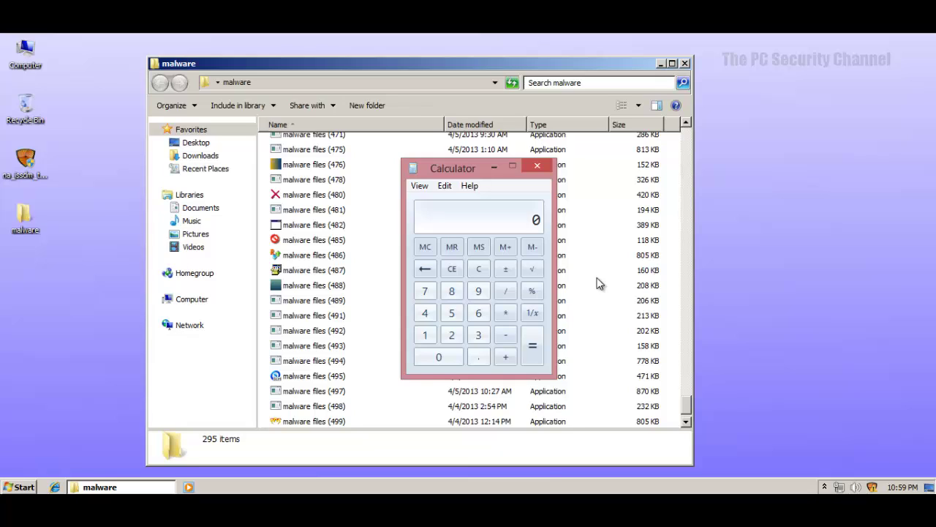
- Calculate the share of removed samples in Calculator by subtracting 295 from 501 and dividing by 501, then close it
text(501)
key(minus)
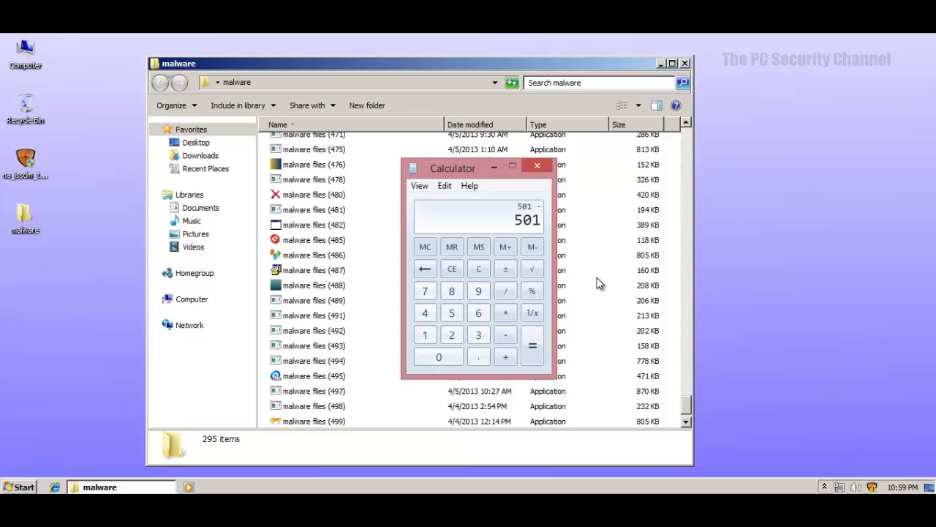
text(295)
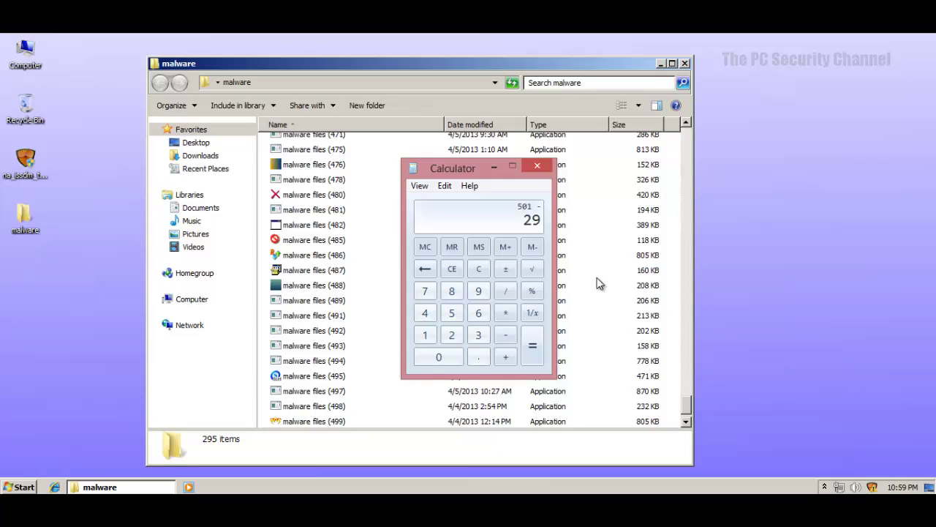
key(Return)
key(slash)
text(501)
key(Return)
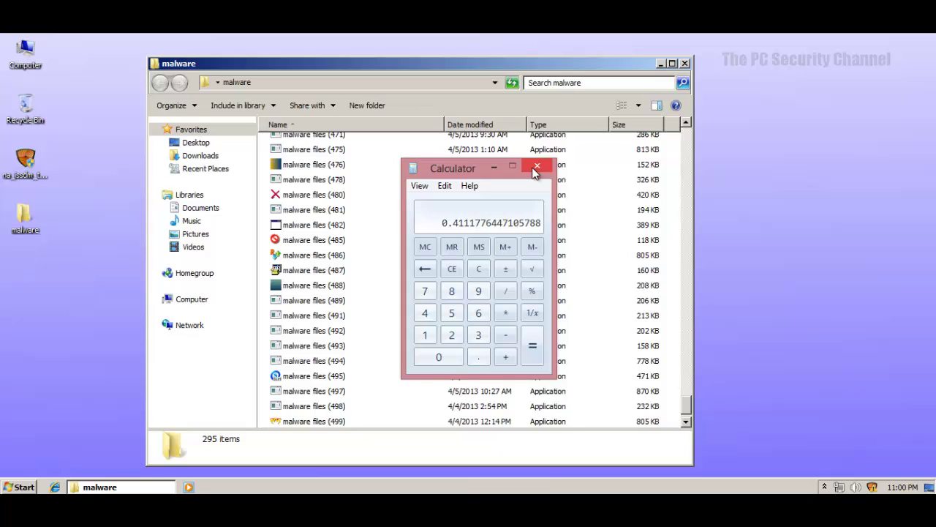
drag(473, 168, 719, 188)
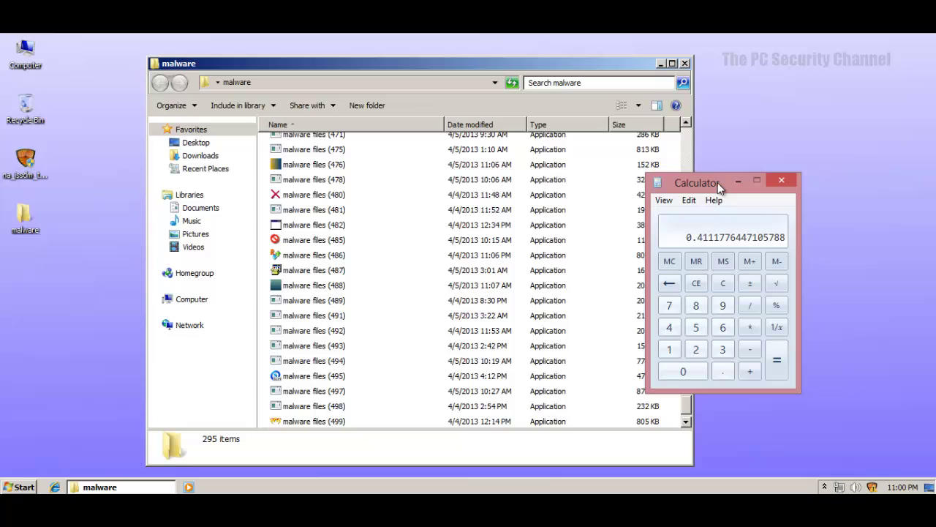
click(778, 183)
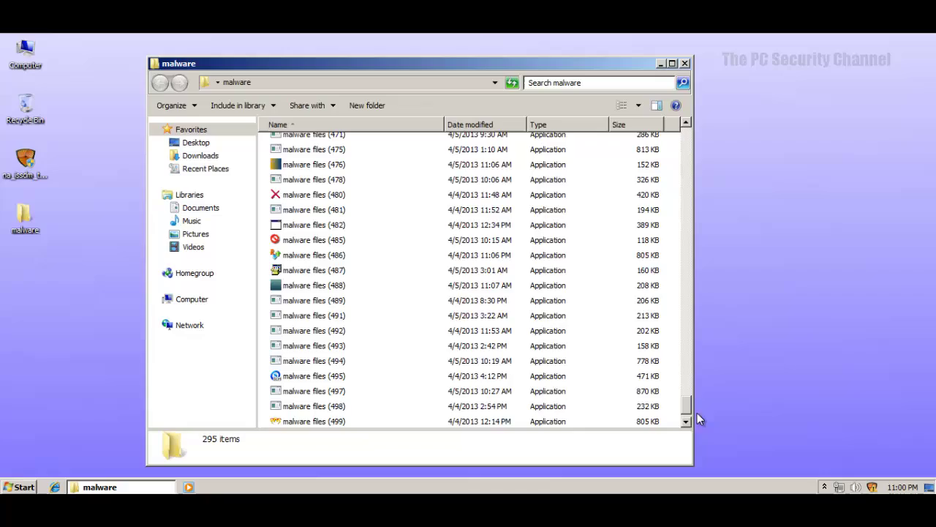
- Turn on Email Scan in the security suite's My Computer threat settings, look over the scan options and save the change
drag(686, 413, 603, 130)
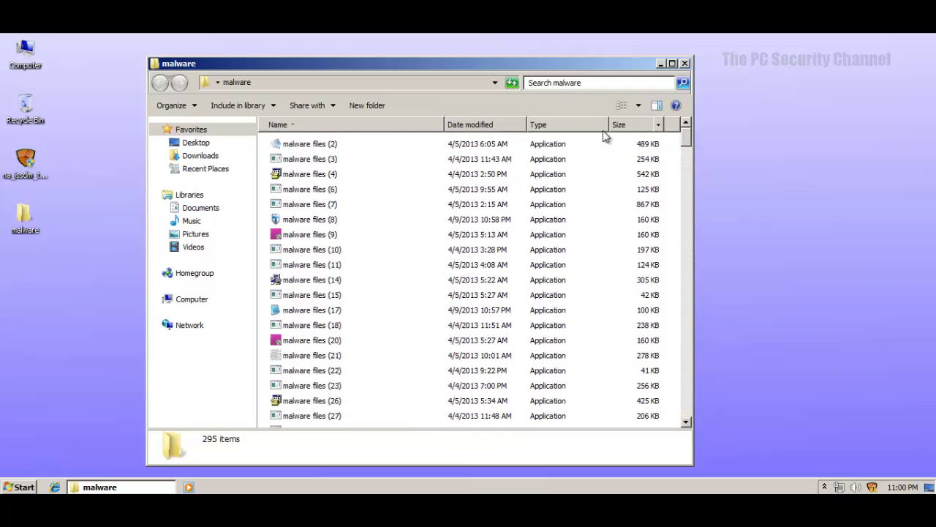
right_click(873, 487)
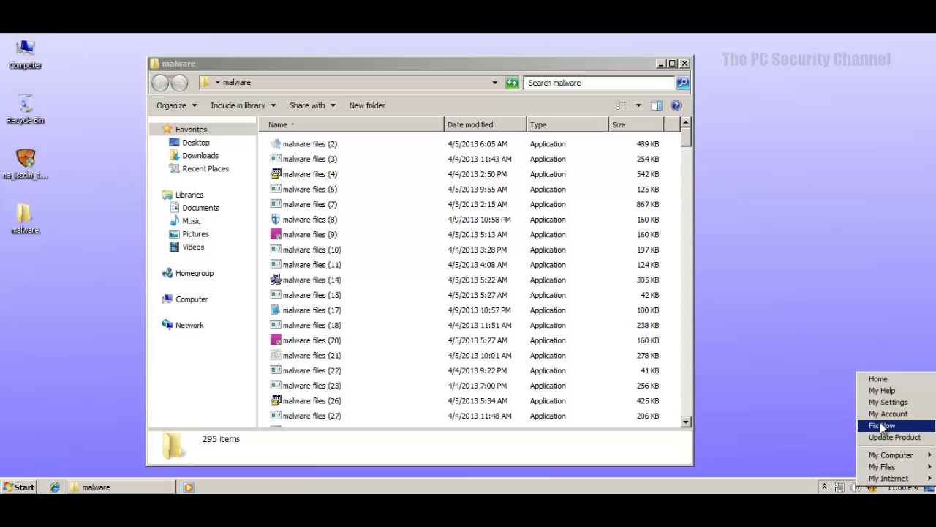
click(827, 454)
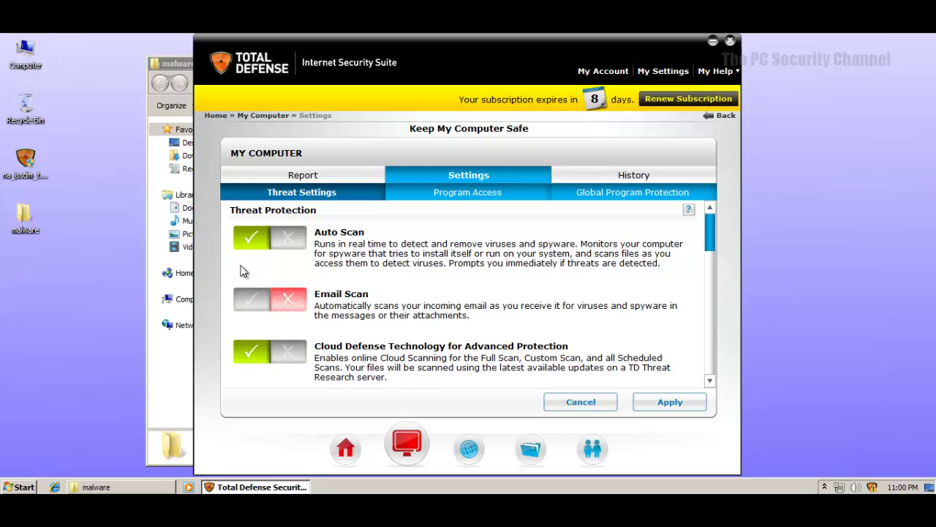
click(249, 301)
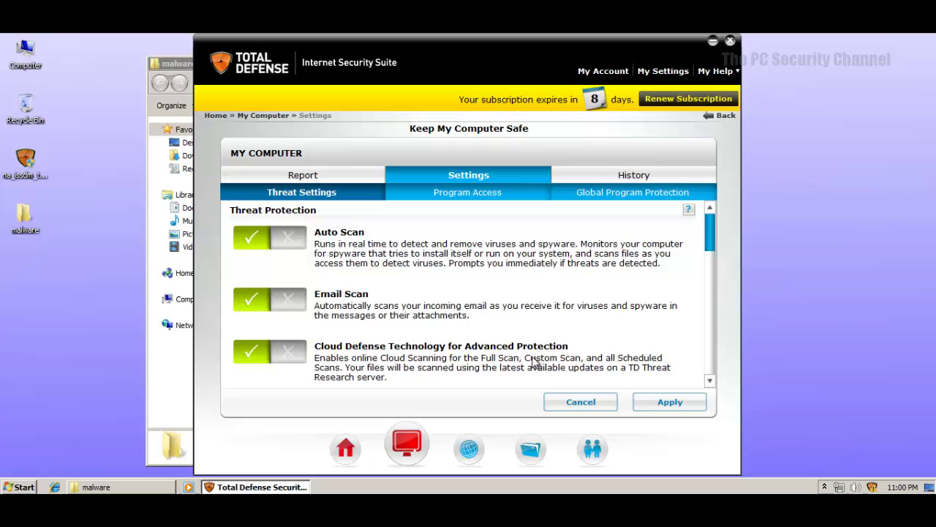
drag(712, 238, 716, 274)
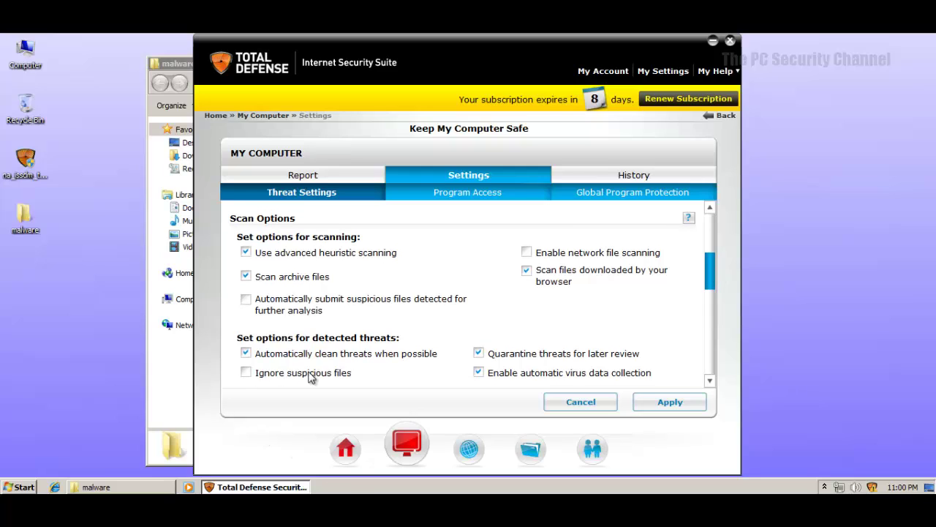
drag(713, 284, 703, 231)
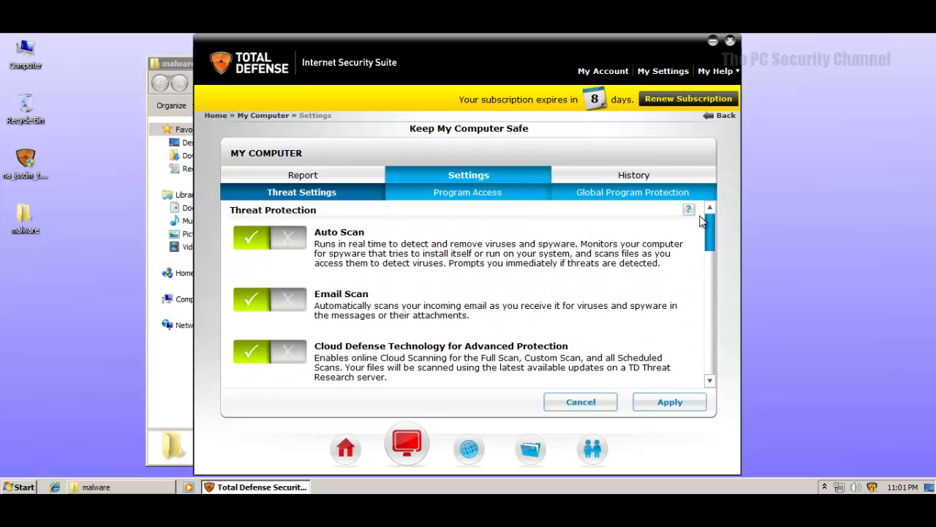
click(594, 195)
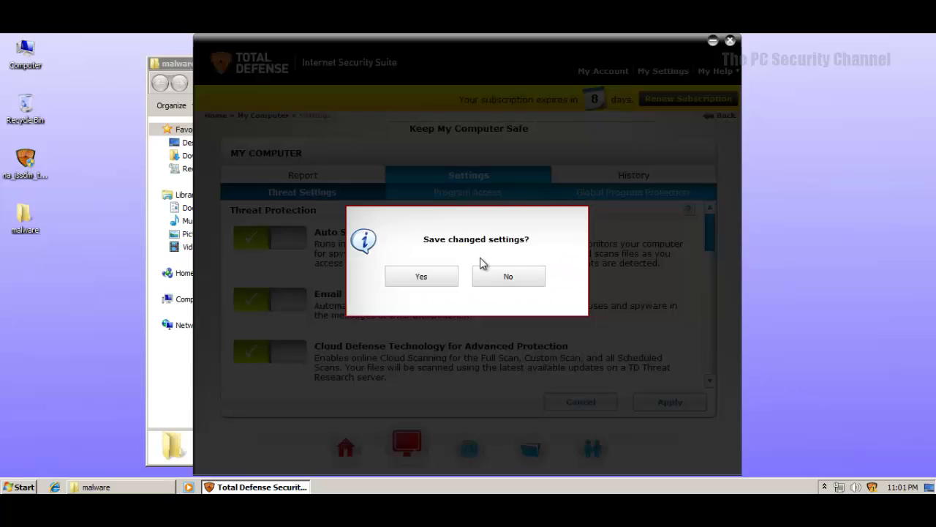
click(445, 276)
click(520, 273)
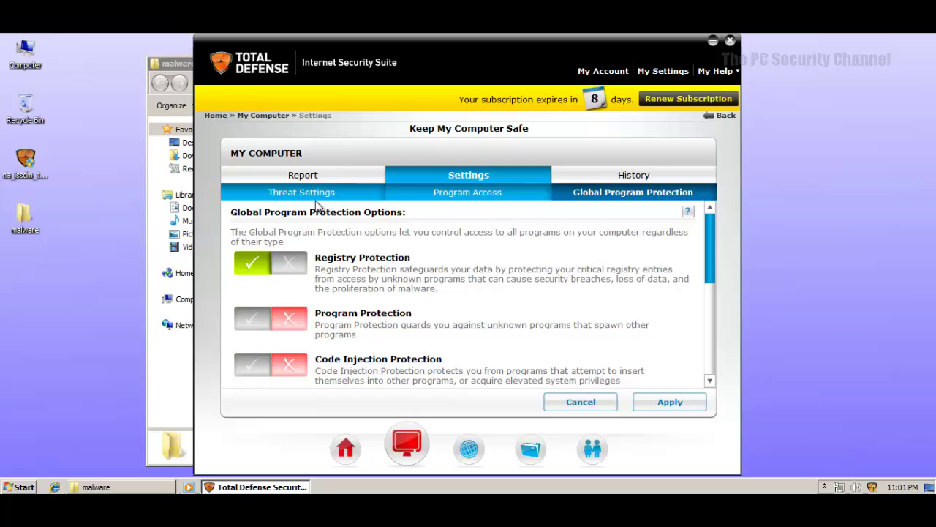
- Review the Program Access settings and the threat scan options, and apply the settings
click(336, 201)
click(431, 201)
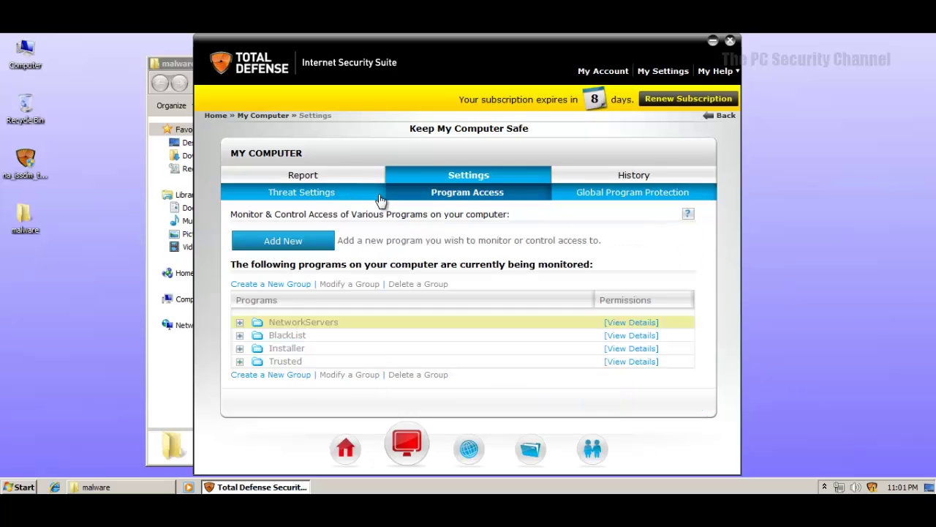
click(324, 194)
scroll(356, 319, down, 1)
scroll(356, 319, down, 5)
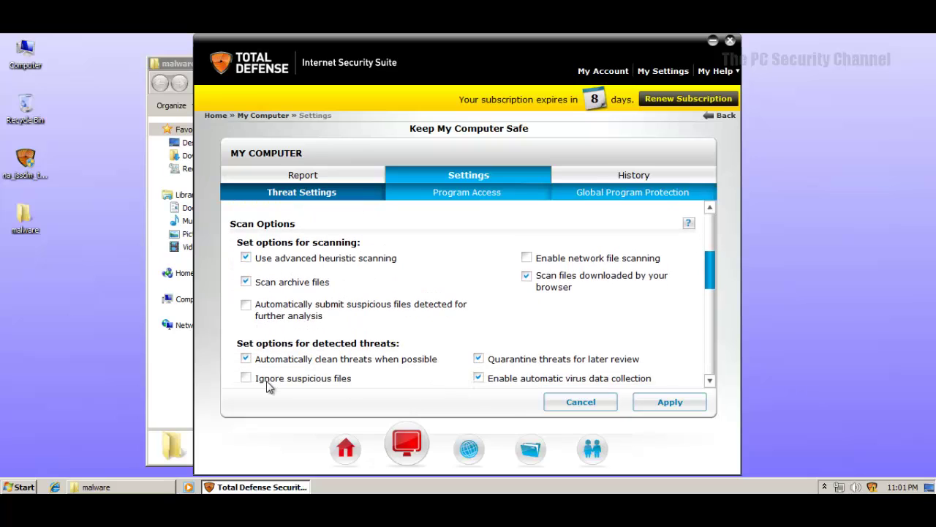
click(661, 409)
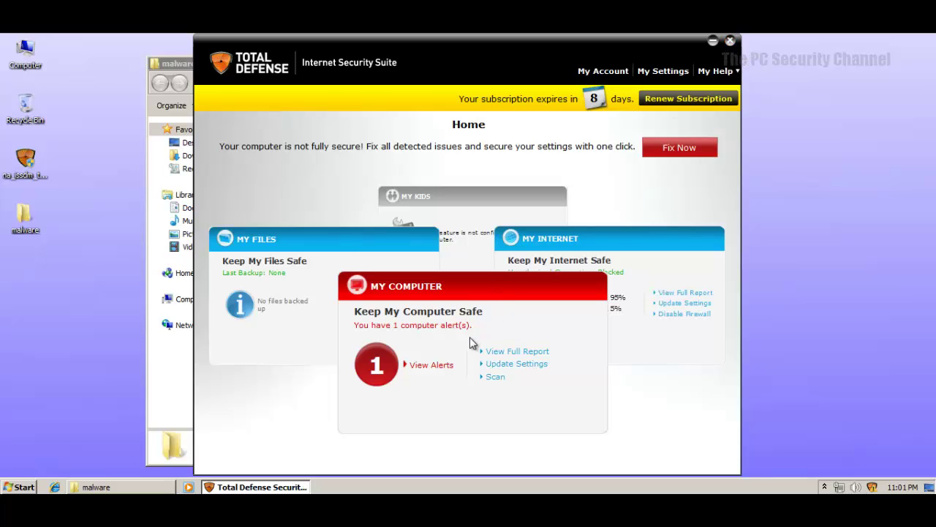
- View the My Computer full report and alerts, and close the security suite and its popup about the unsecured system
click(515, 352)
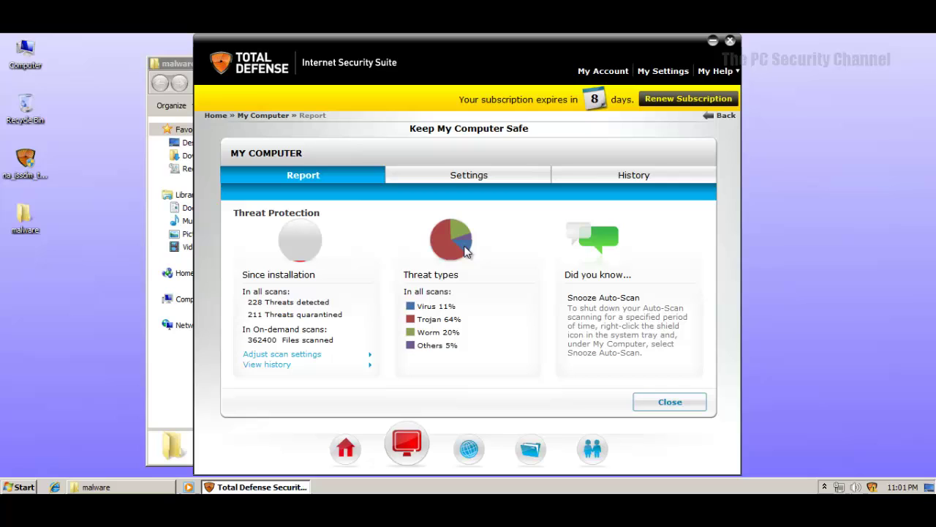
click(667, 406)
click(432, 364)
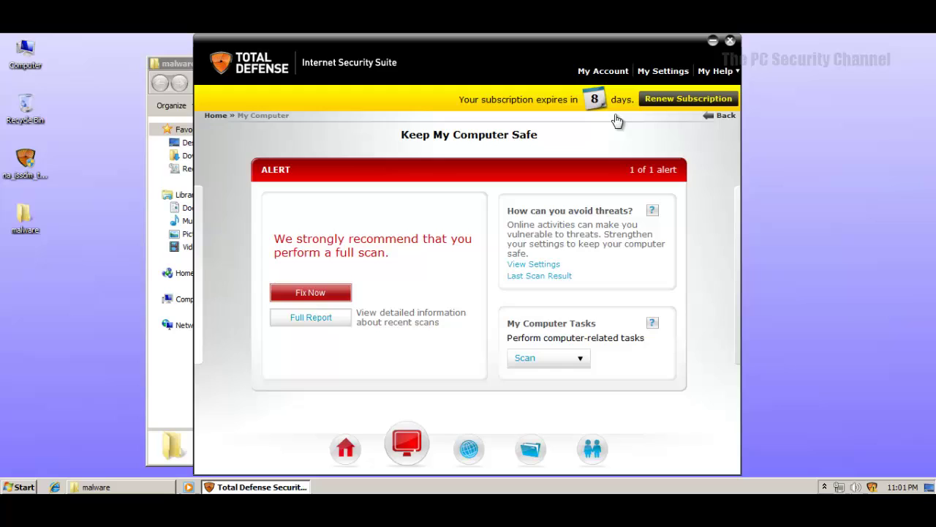
click(730, 41)
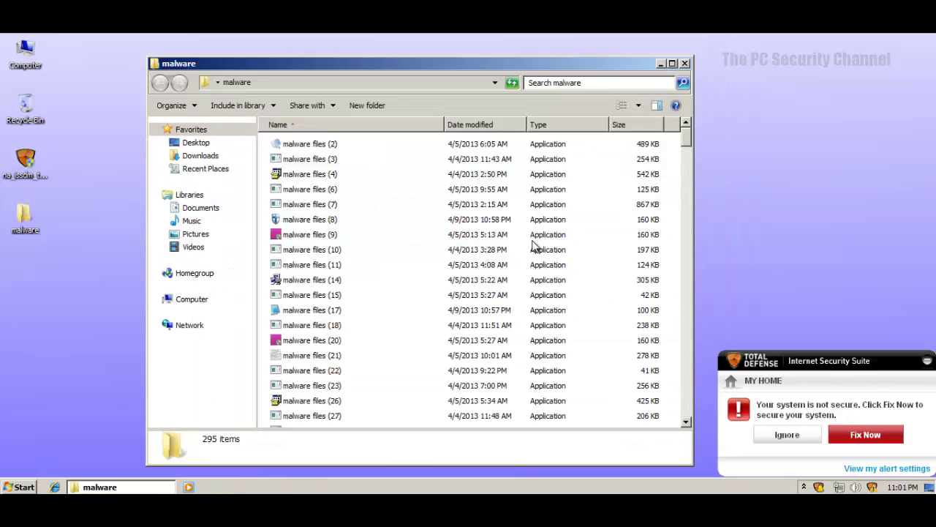
click(928, 363)
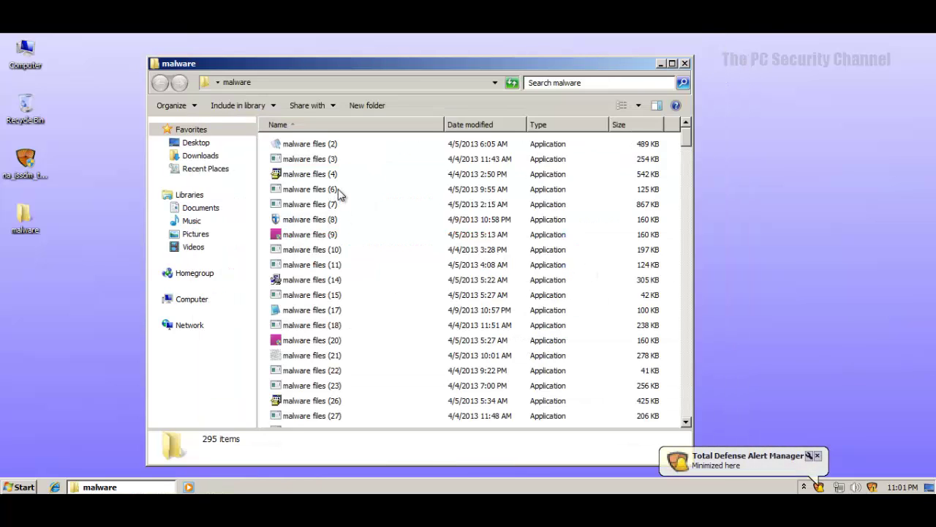
- Run the sample malware files (2) and close the crashed 2008_S~1.EXE program
click(309, 146)
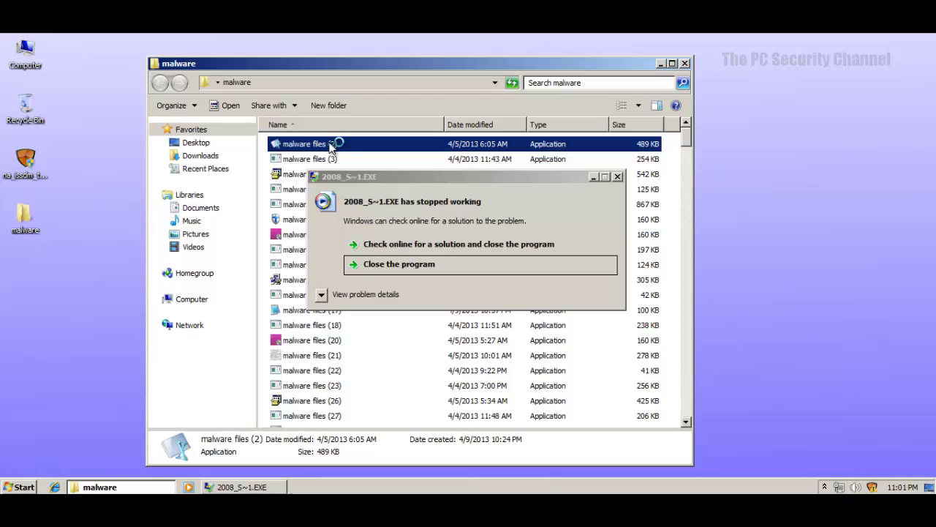
click(374, 265)
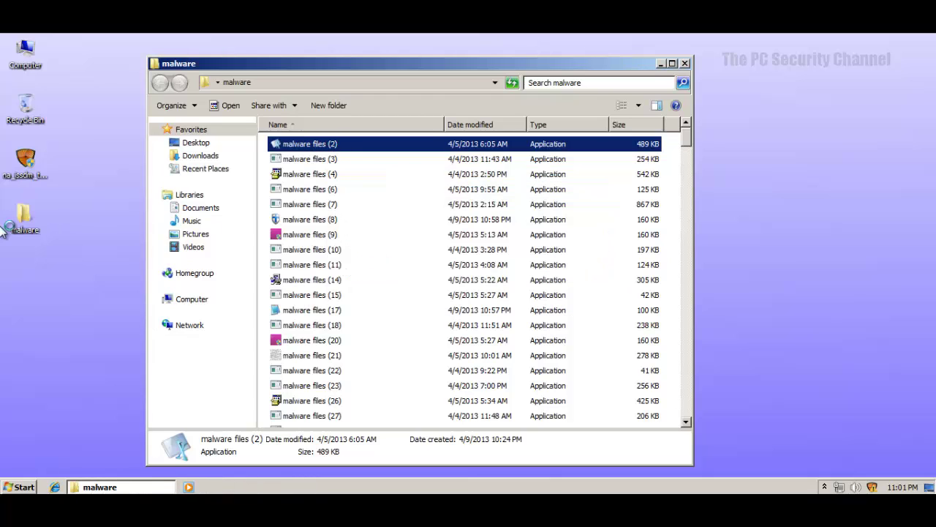
click(348, 267)
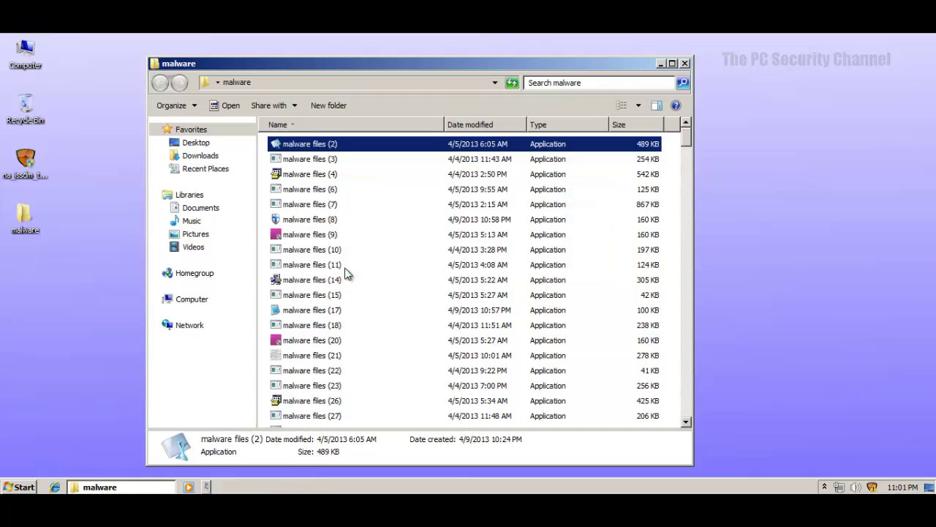
- Run the samples malware files (6), (8) and (17), and close the blank Notepad window
click(303, 191)
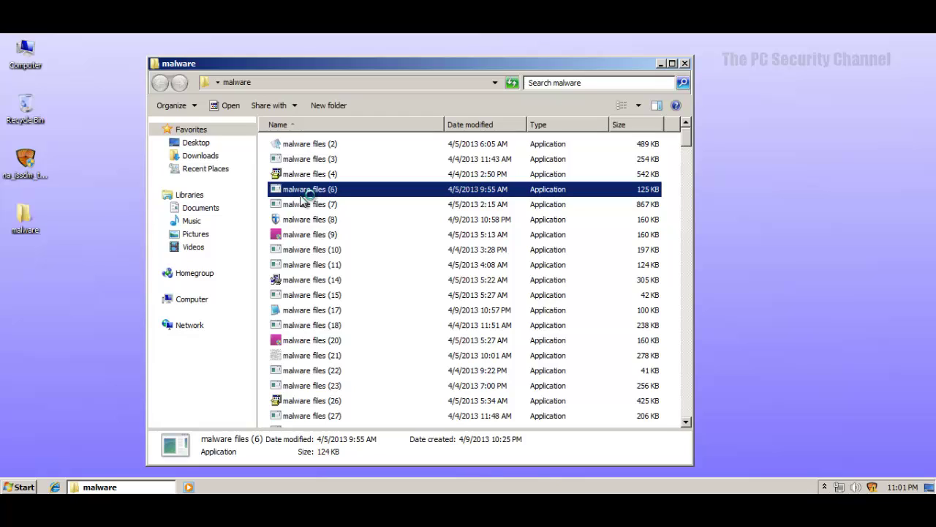
click(324, 220)
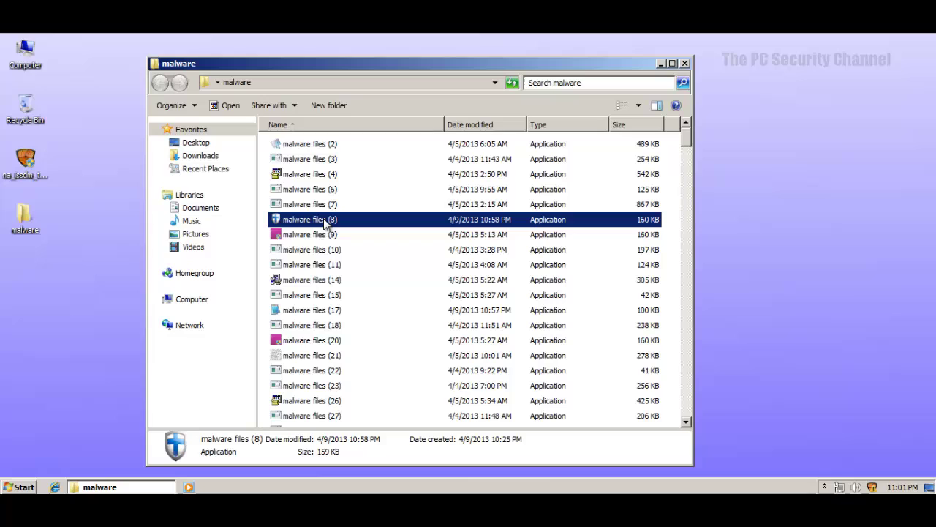
click(327, 311)
double_click(327, 311)
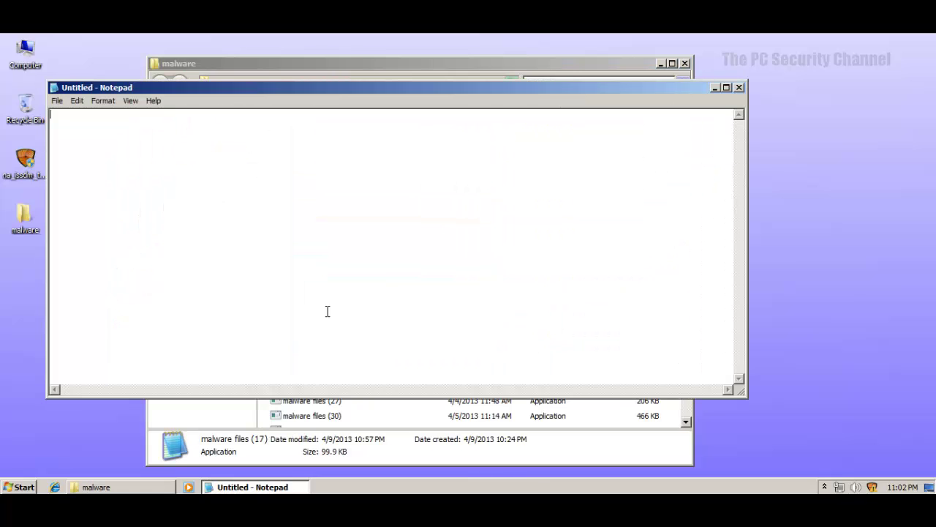
click(739, 87)
- Run the samples malware files (21), (26), (27) and (34) from the malware folder
click(307, 342)
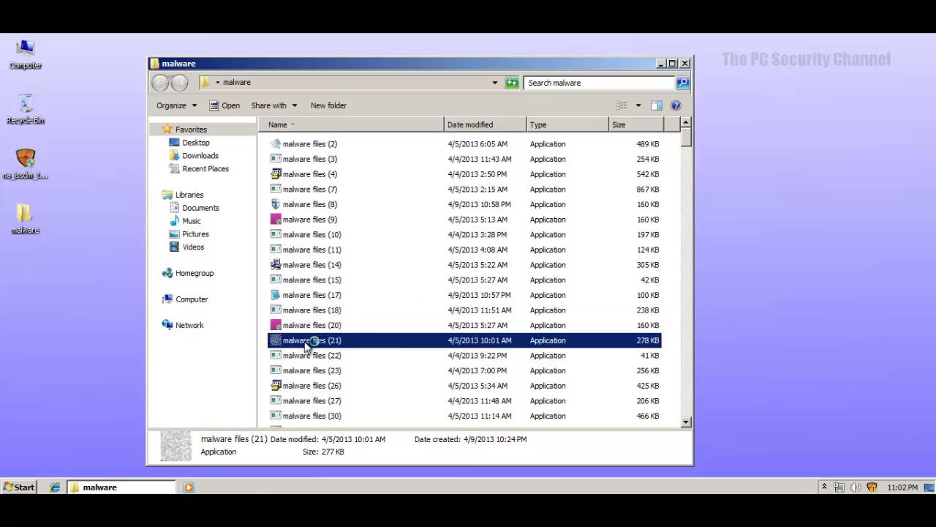
click(383, 266)
scroll(369, 307, down, 2)
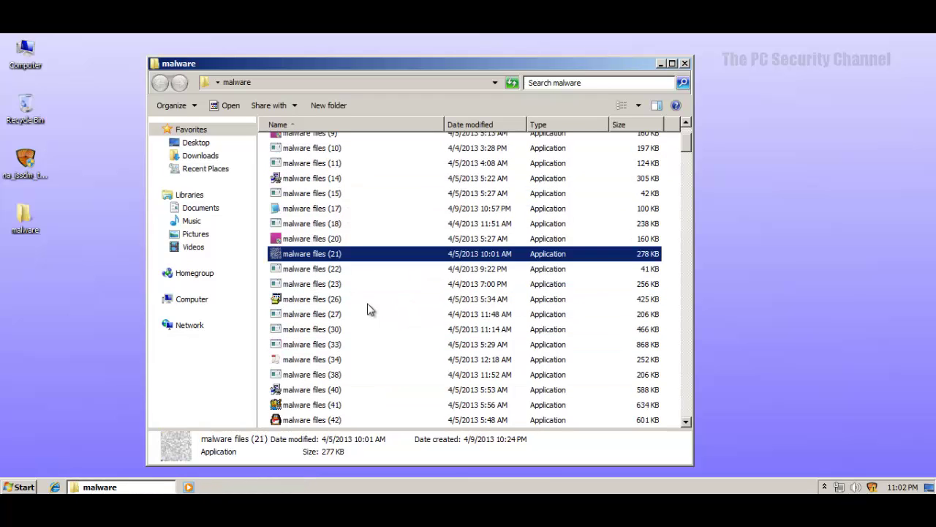
click(312, 302)
click(306, 315)
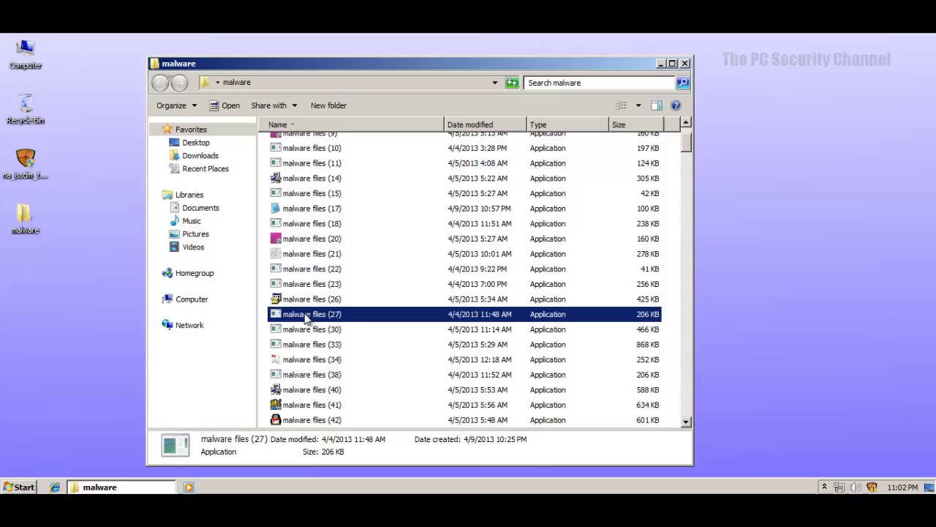
scroll(323, 340, down, 1)
double_click(320, 315)
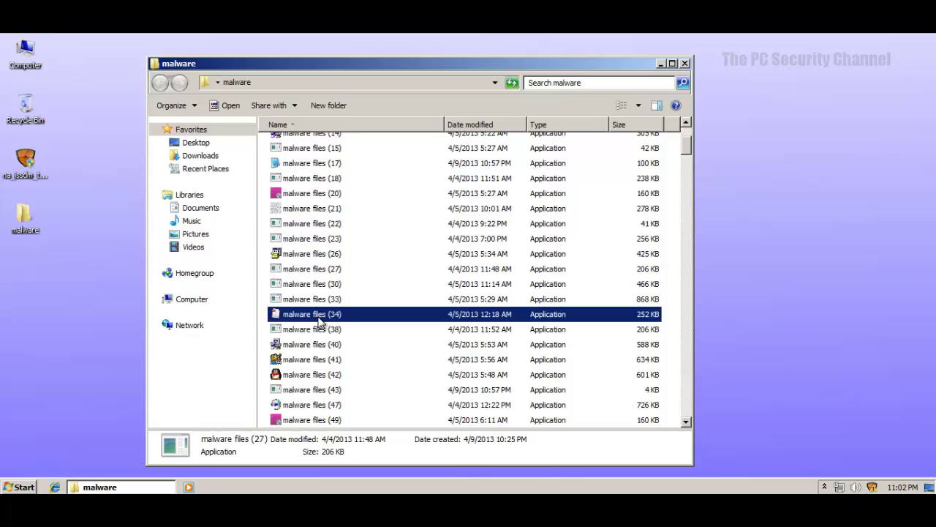
- Run the sample malware files (47) and start Task Manager
scroll(323, 319, down, 1)
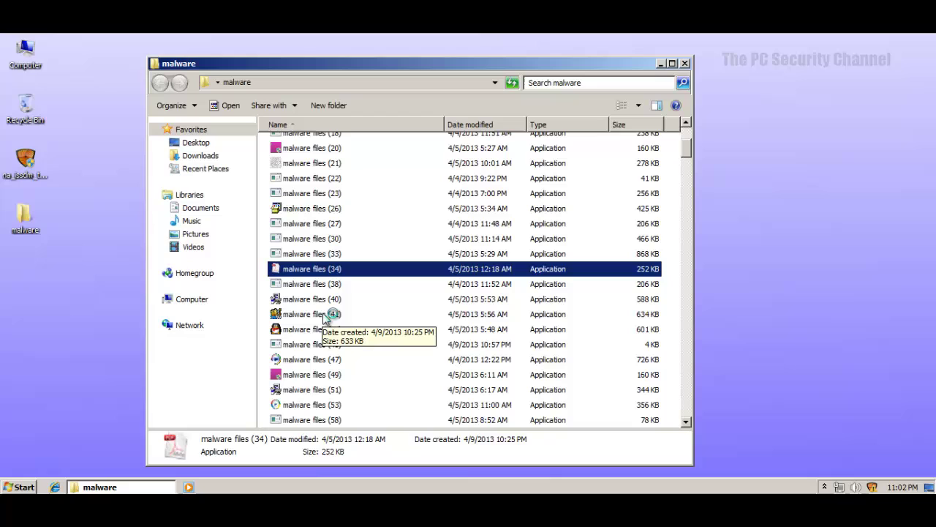
scroll(324, 314, down, 2)
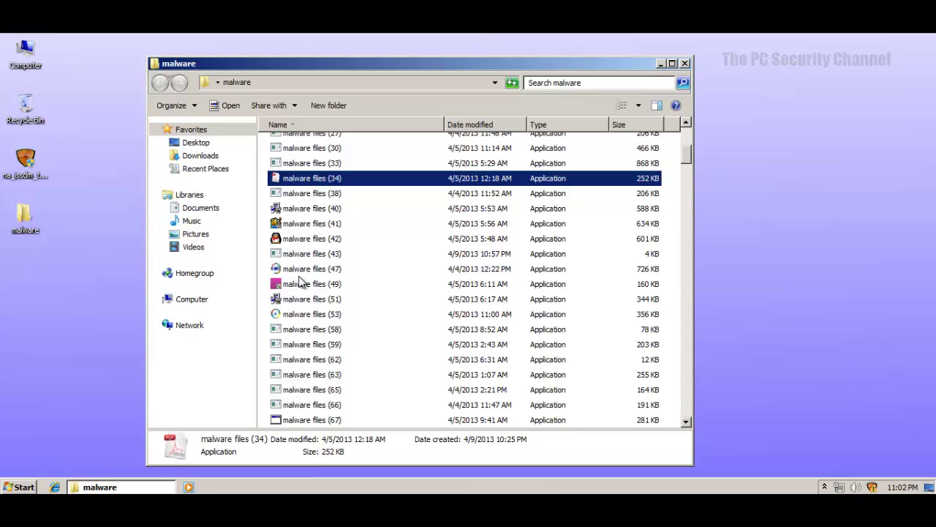
click(306, 269)
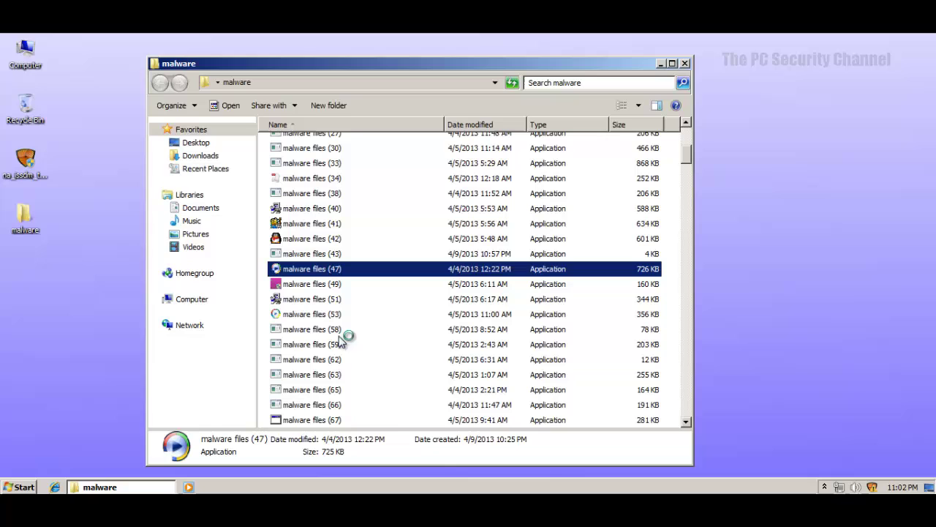
right_click(448, 489)
click(475, 450)
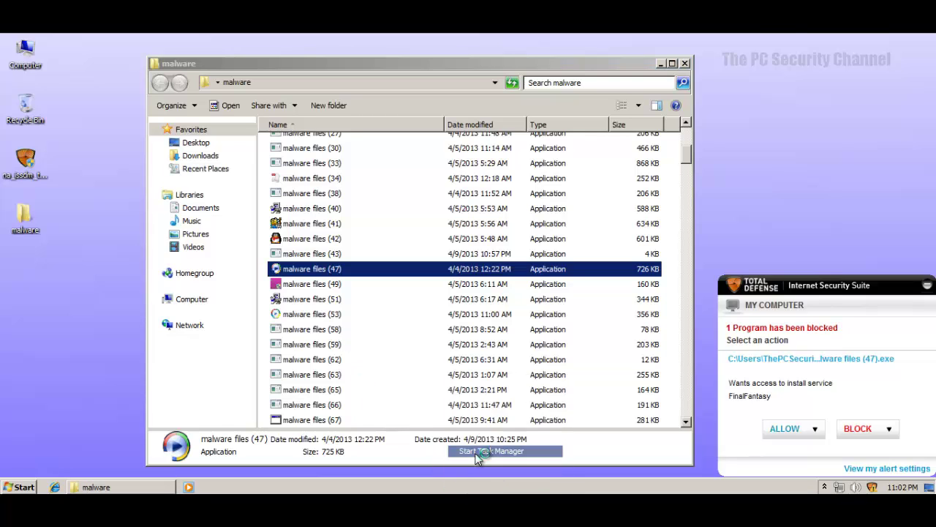
- Block the request by malware files (47) to install the FinalFantasy service in the Total Defense alert
click(898, 389)
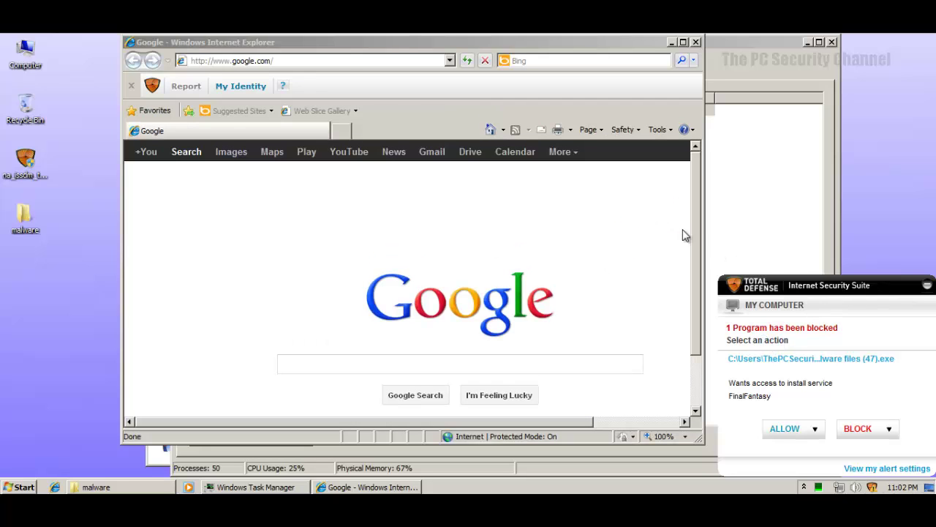
click(785, 429)
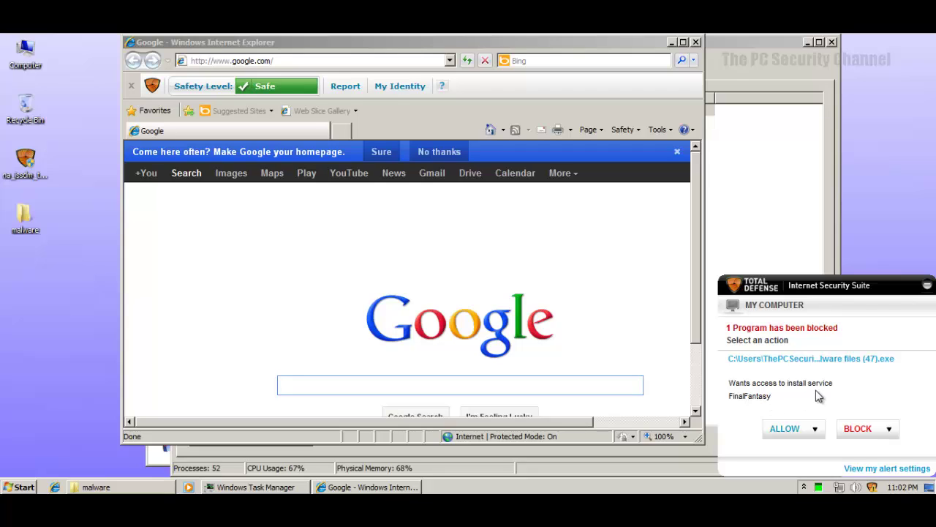
click(872, 433)
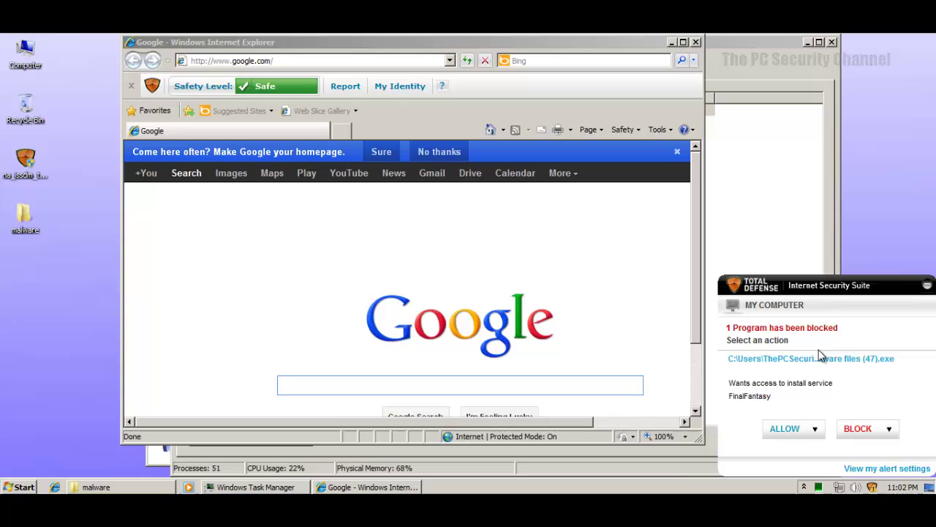
click(848, 430)
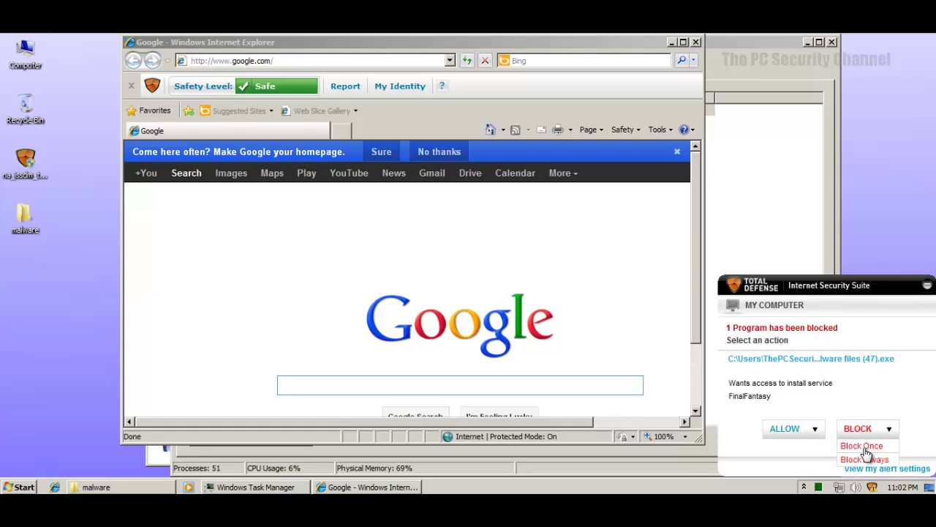
click(866, 454)
- Examine the akequ.exe and iexplore.exe processes in Task Manager, clear away the Google browser window and cancel the compatibility prompt for malware files (47)
click(233, 168)
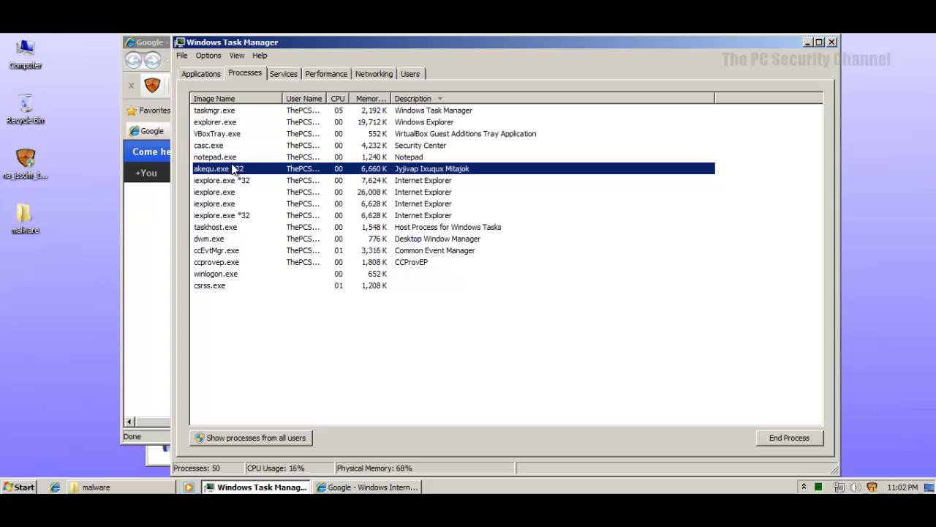
click(244, 191)
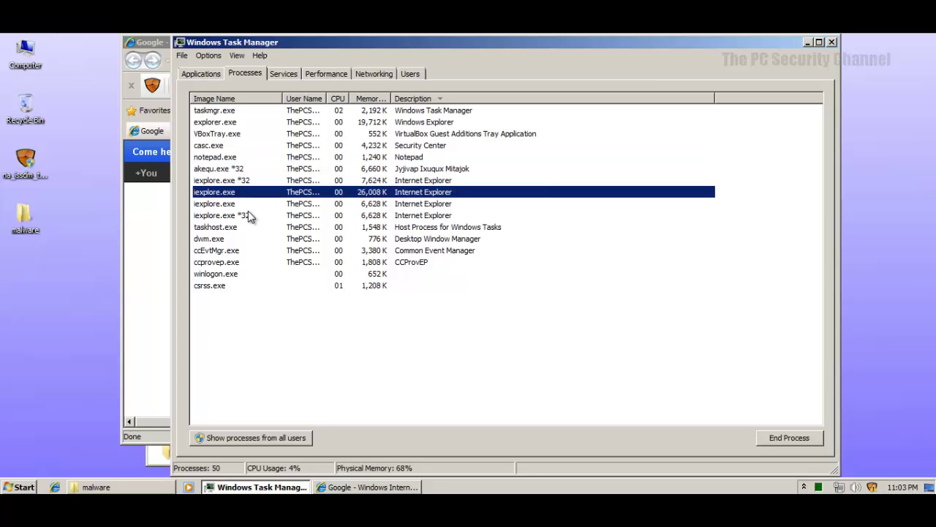
click(247, 215)
click(161, 244)
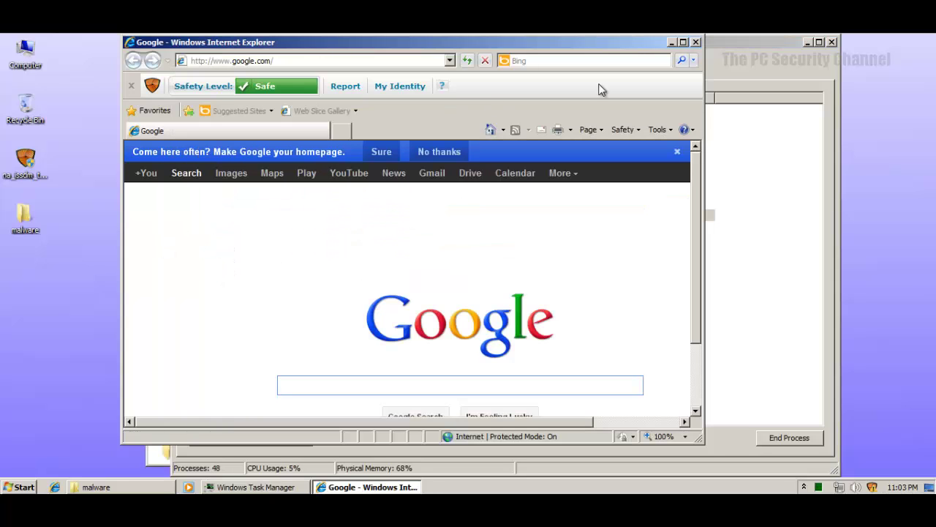
click(674, 41)
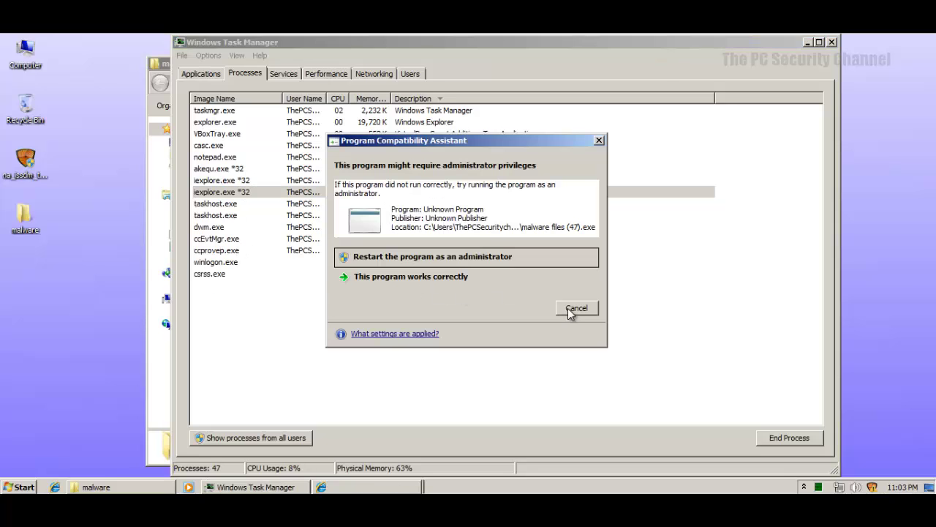
click(567, 310)
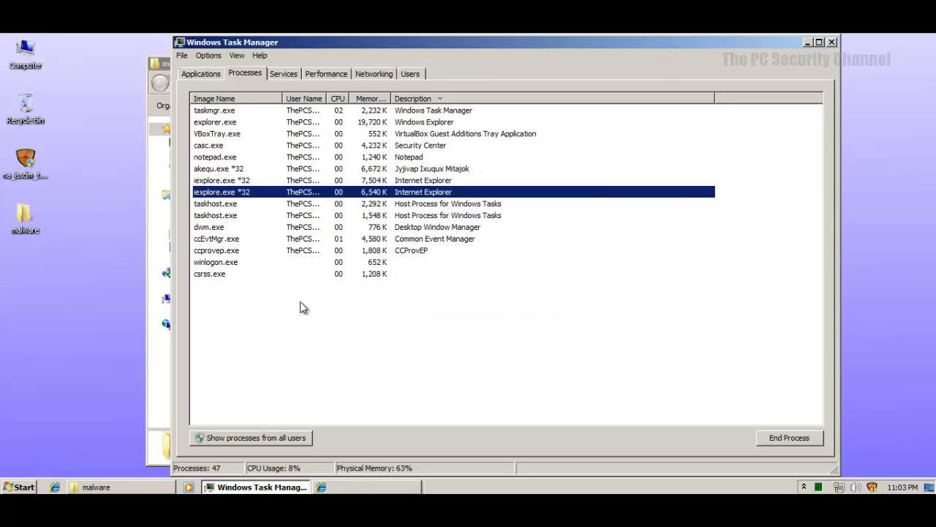
- Examine the processes from all users in Task Manager, including notepad.exe and akequ.exe, and close Task Manager
click(262, 437)
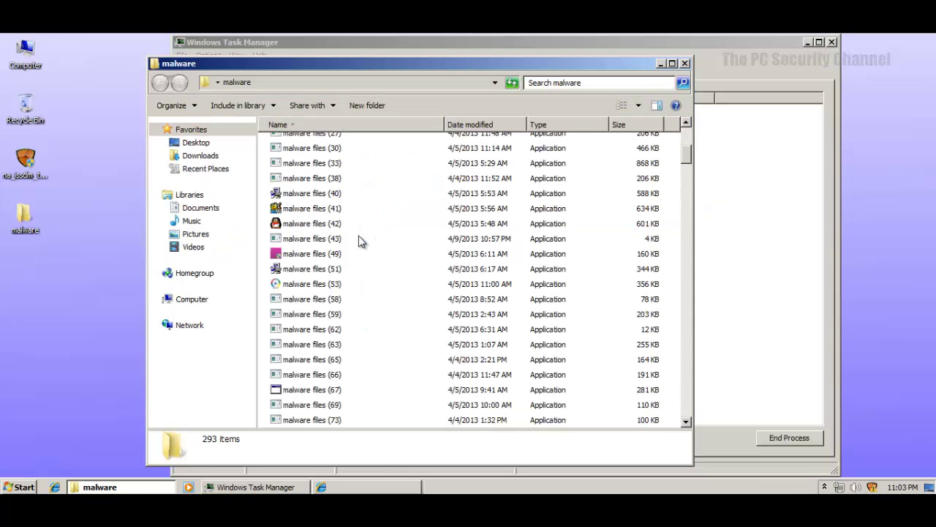
click(754, 159)
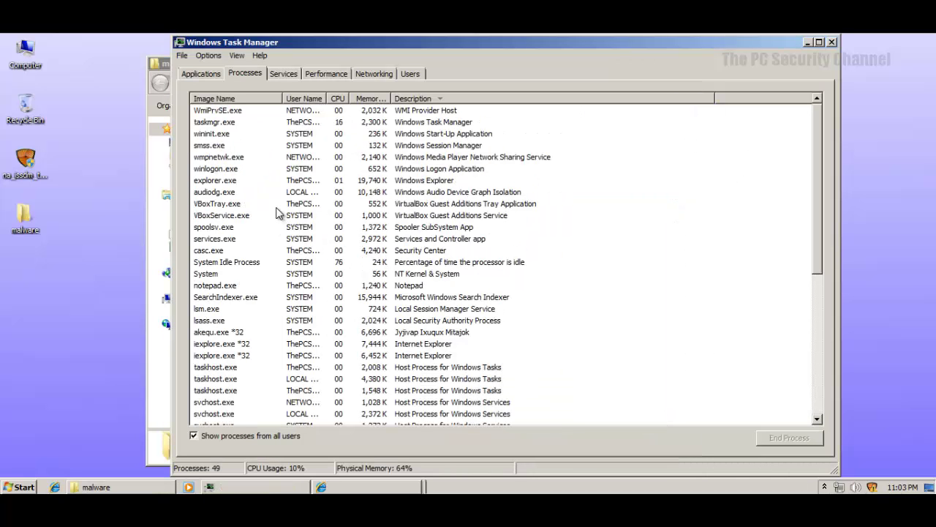
click(226, 288)
scroll(227, 358, down, 1)
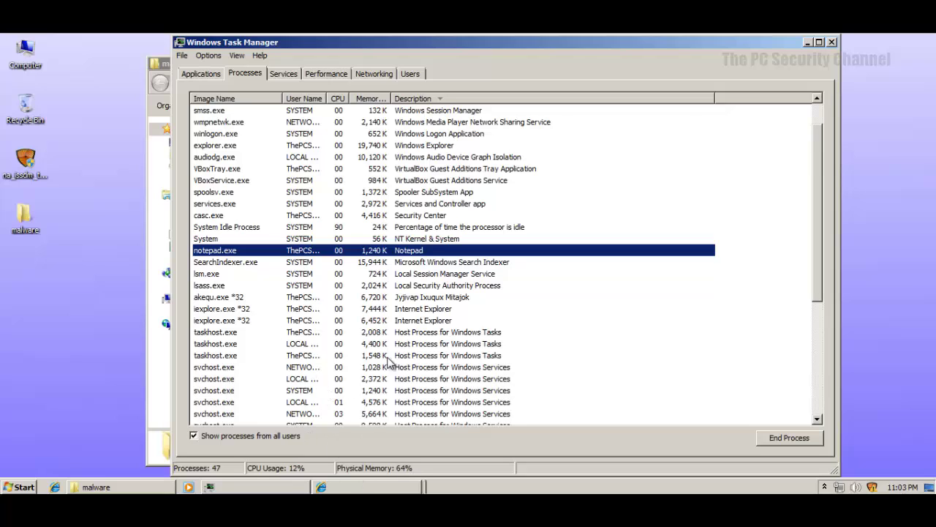
scroll(329, 348, down, 2)
click(241, 229)
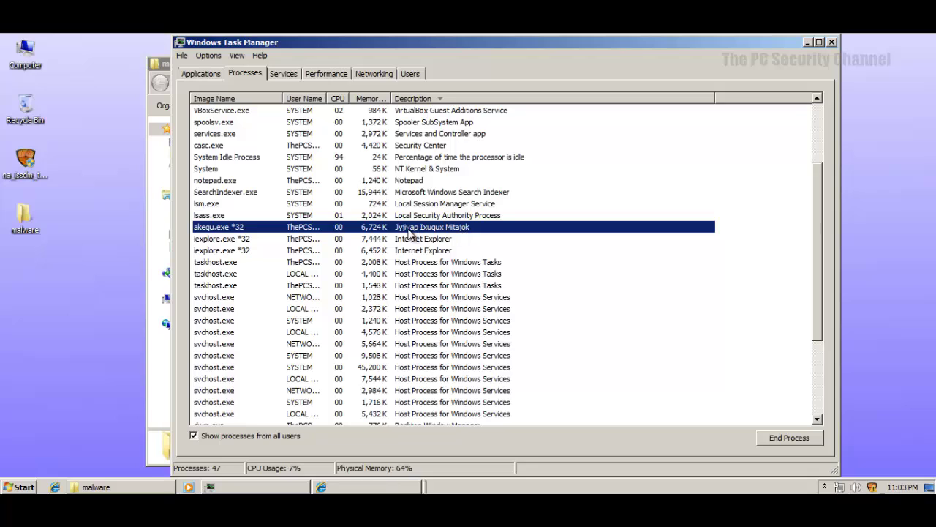
scroll(382, 264, down, 3)
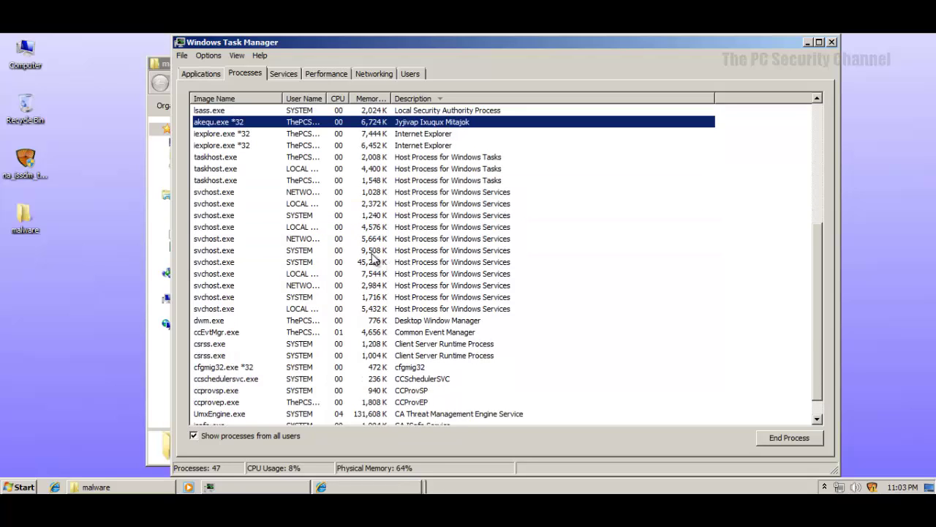
scroll(351, 391, down, 1)
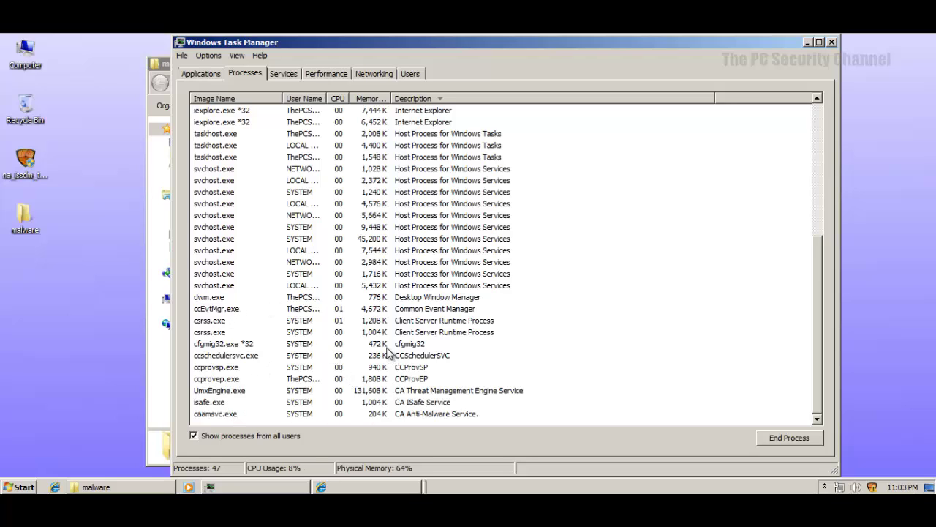
scroll(357, 311, up, 7)
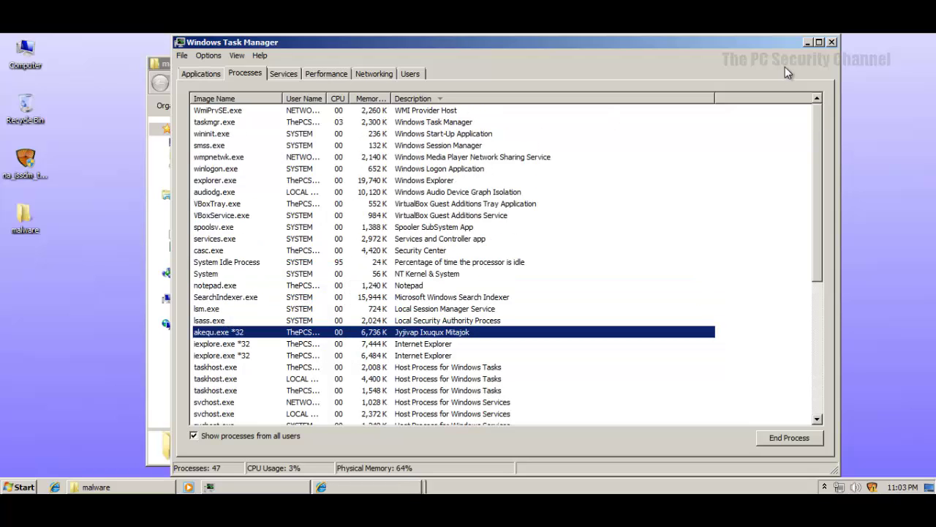
click(832, 43)
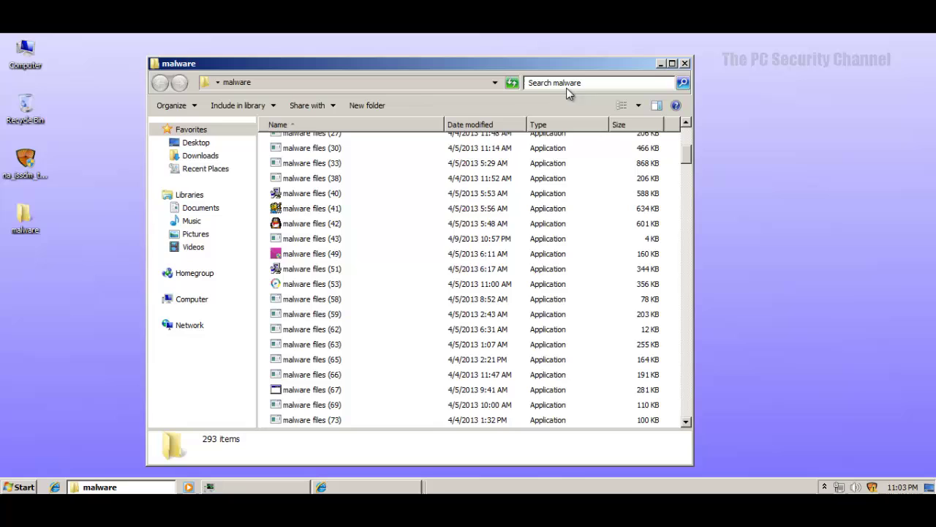
- Run the samples malware files (67), (83) and (81) from the malware folder
scroll(368, 324, down, 1)
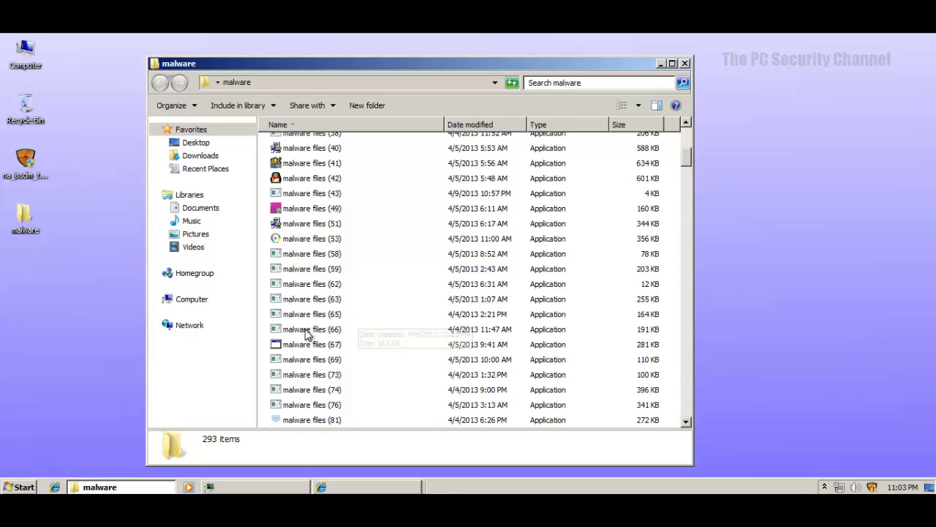
double_click(293, 344)
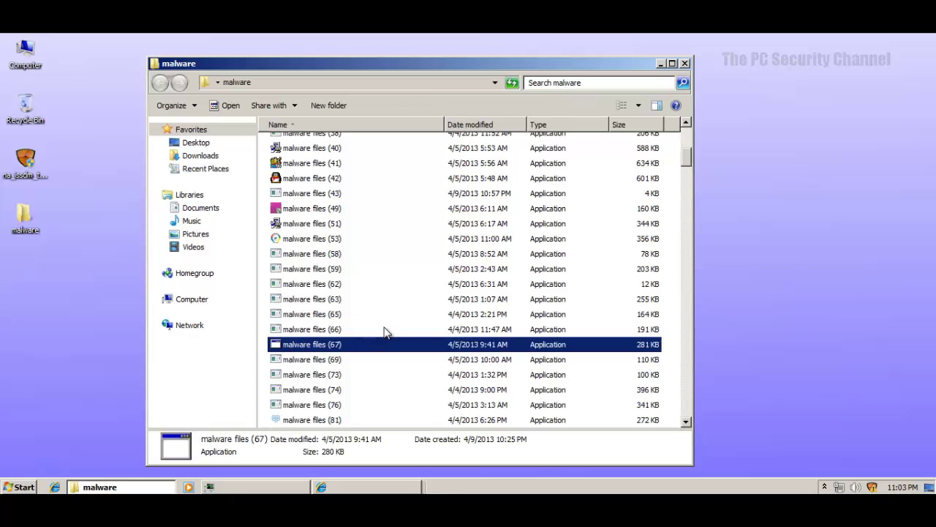
scroll(356, 376, down, 2)
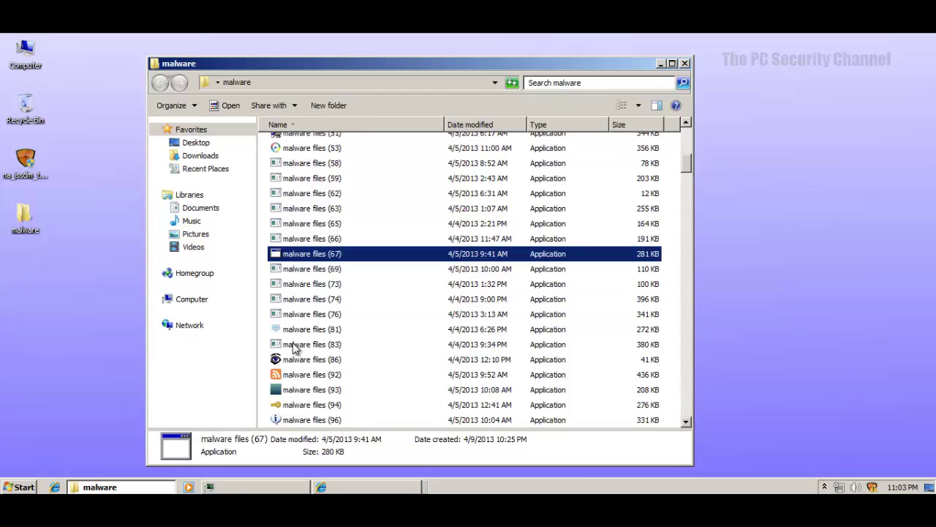
double_click(292, 344)
click(314, 330)
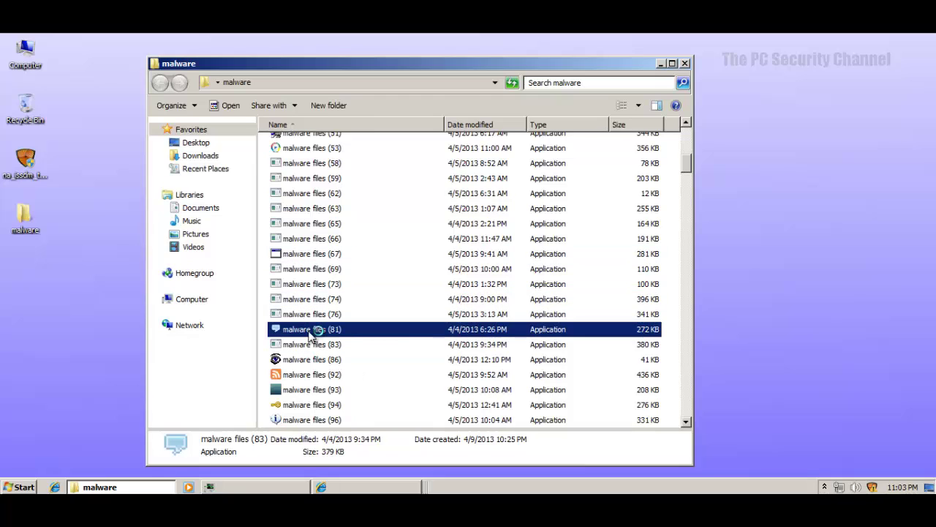
- Block once the connection of malware files (83) to 5.199.175.164 on port 80 in the Total Defense alert
scroll(316, 372, down, 1)
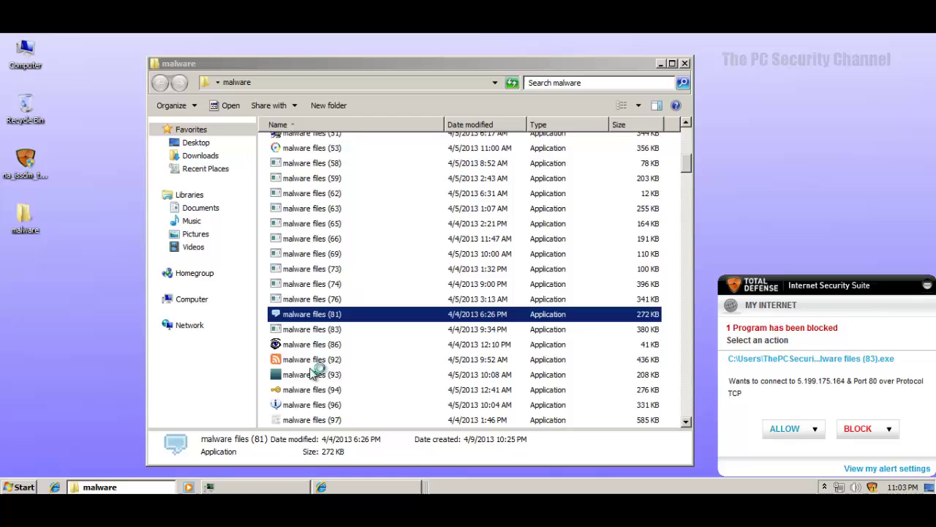
click(864, 432)
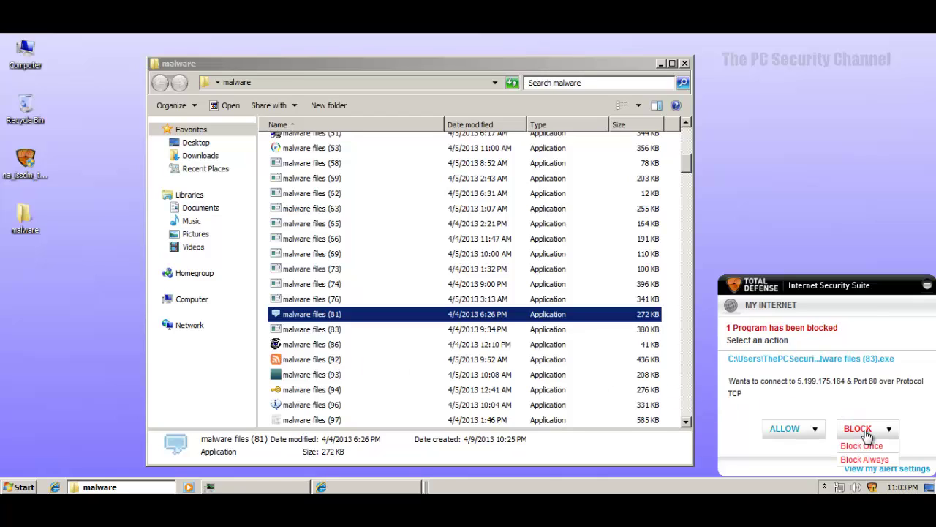
click(862, 446)
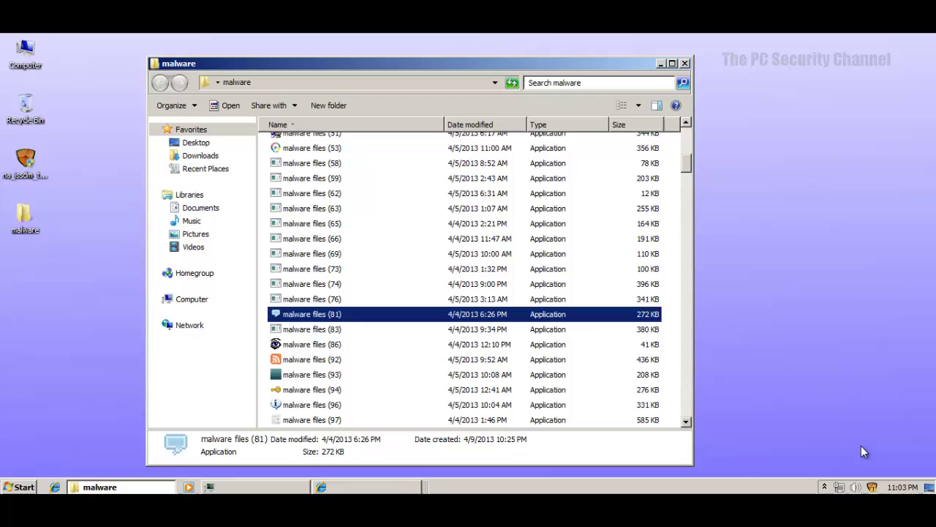
- Run the samples malware files (93) and (94) from the malware folder
click(310, 375)
scroll(311, 381, down, 2)
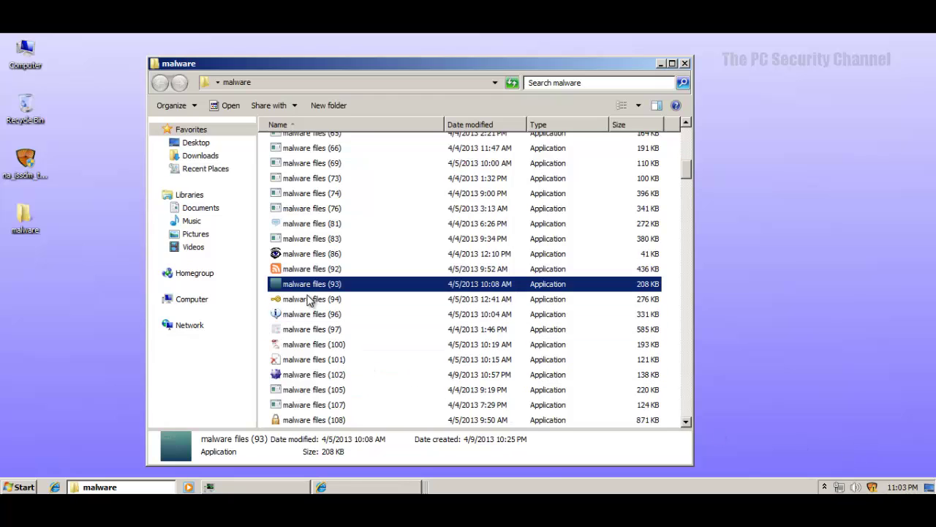
click(308, 300)
scroll(308, 332, down, 2)
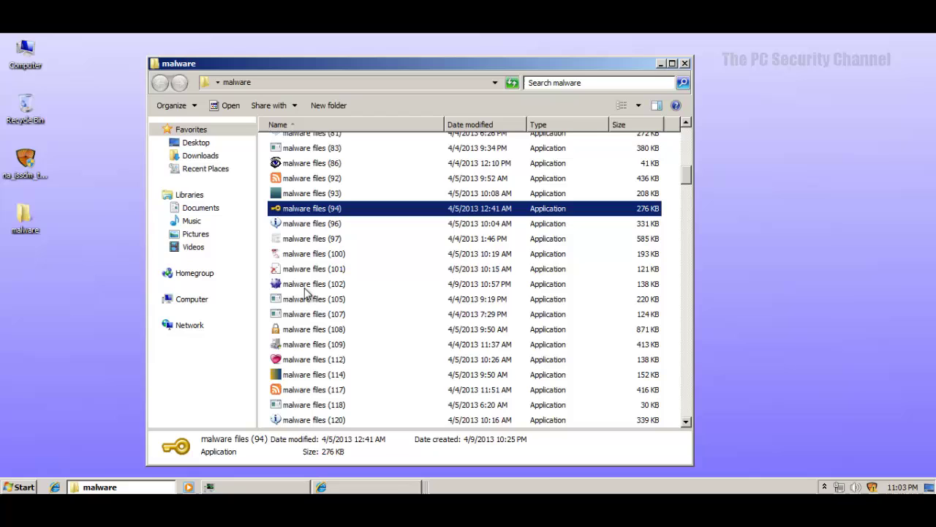
- Run the samples malware files (100), (101) and (102), and dismiss the compatibility prompt and the Minesweeper window
click(300, 256)
double_click(300, 269)
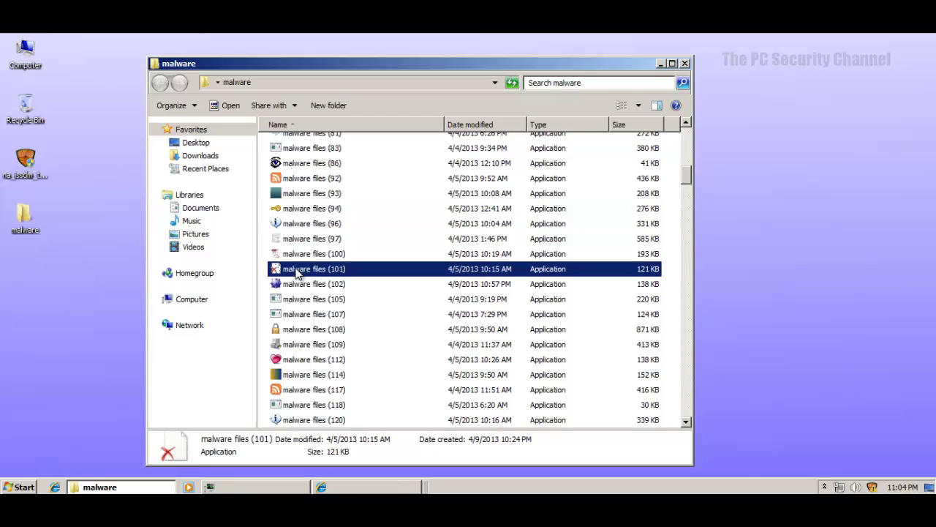
double_click(298, 284)
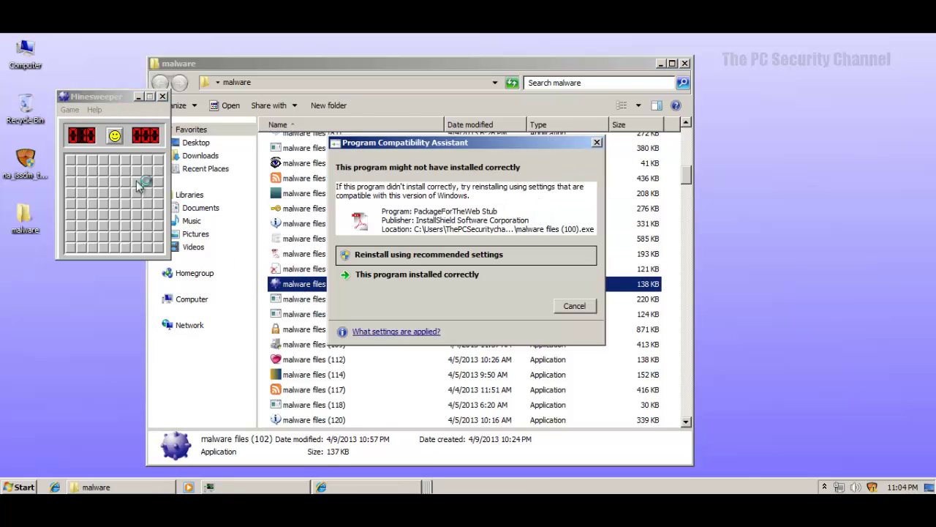
click(570, 306)
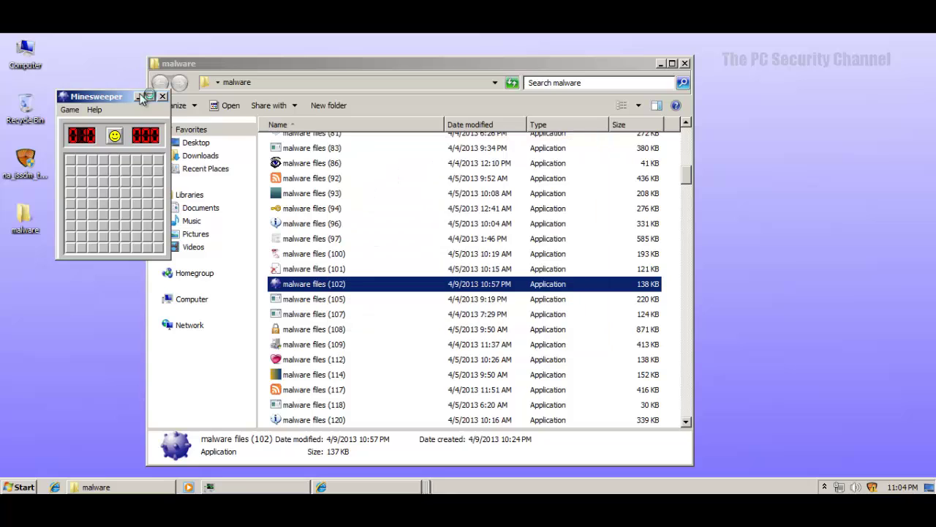
click(163, 97)
- Run the samples malware files (112), (121) and (123) from the malware folder
double_click(304, 359)
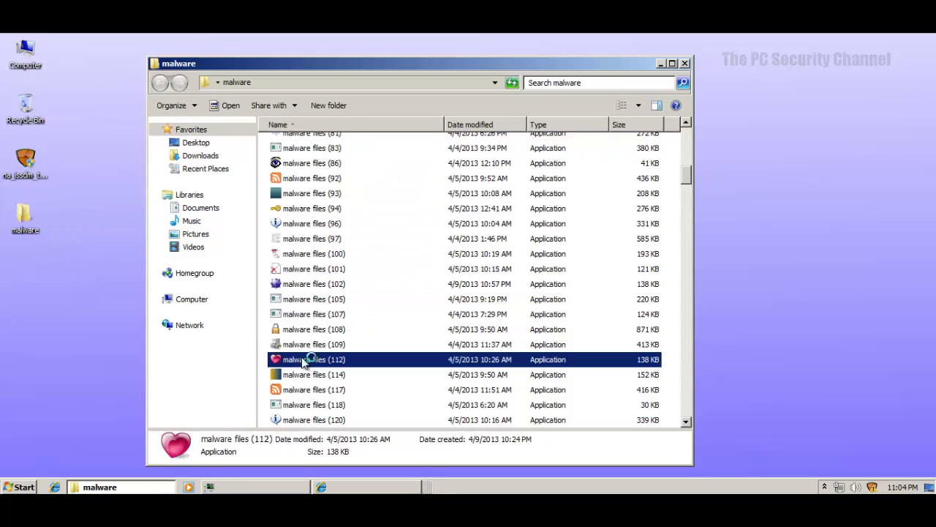
scroll(300, 399, down, 1)
double_click(296, 389)
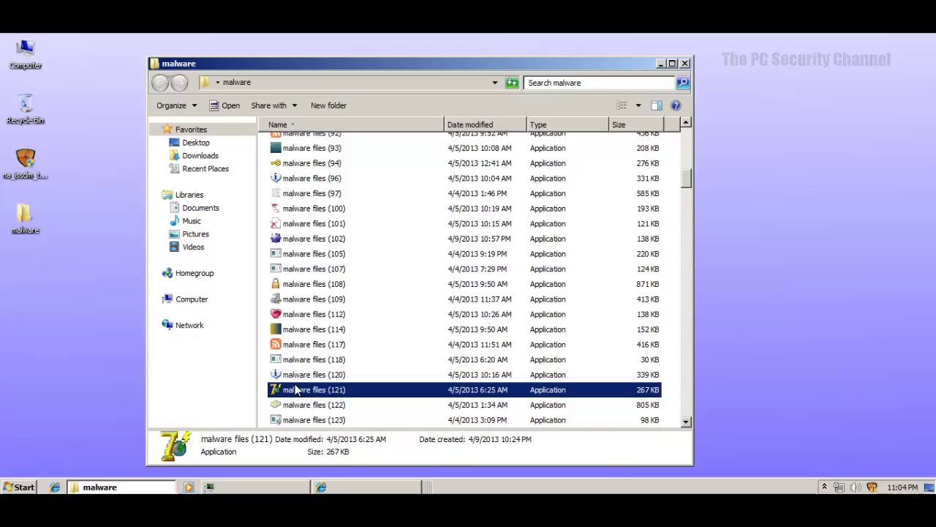
scroll(301, 395, down, 1)
double_click(301, 376)
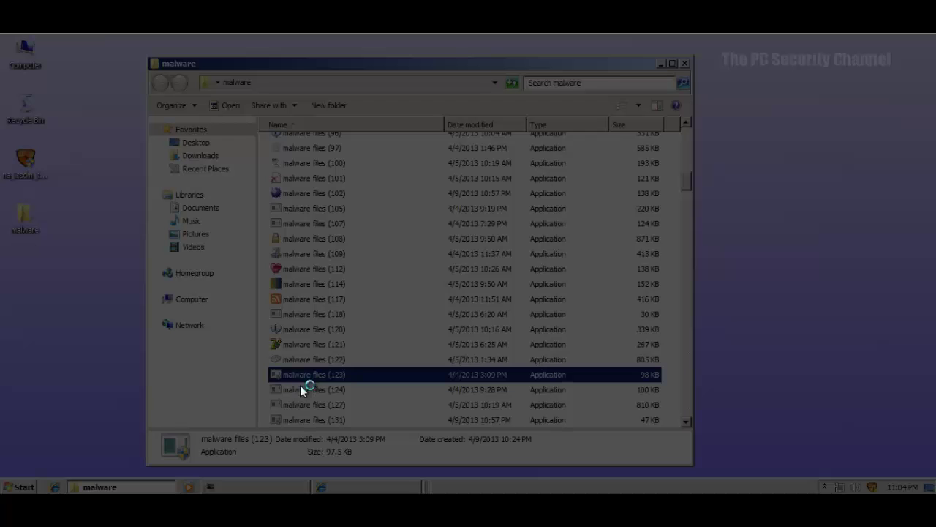
click(473, 297)
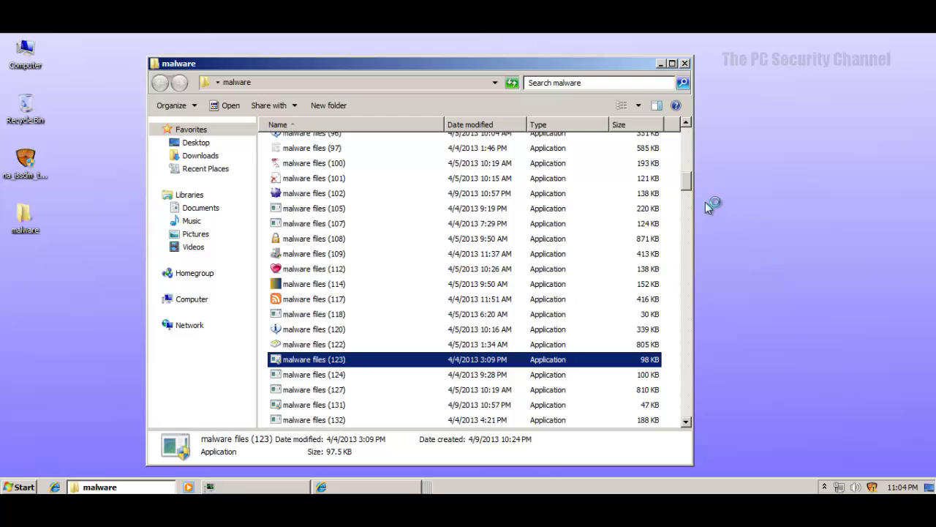
- Run the sample malware files (268) from further down the malware folder
drag(687, 180, 688, 295)
click(582, 302)
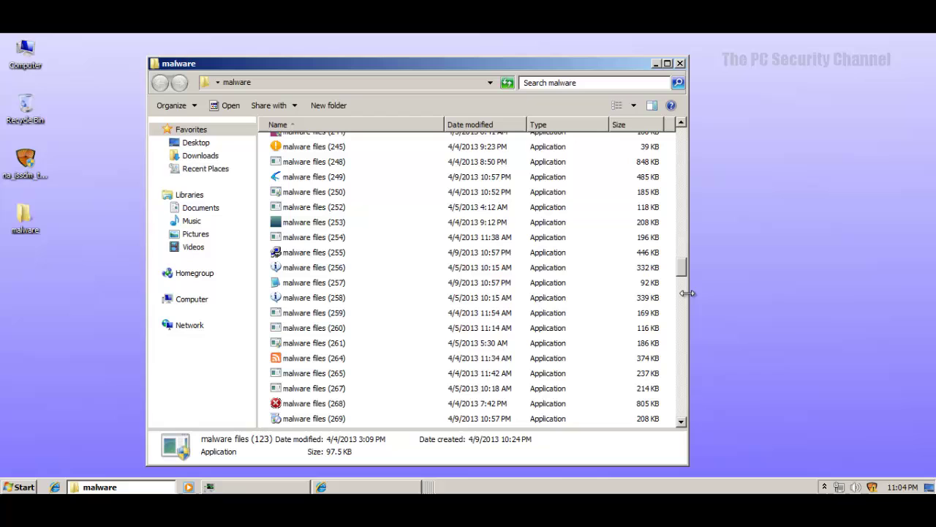
click(293, 406)
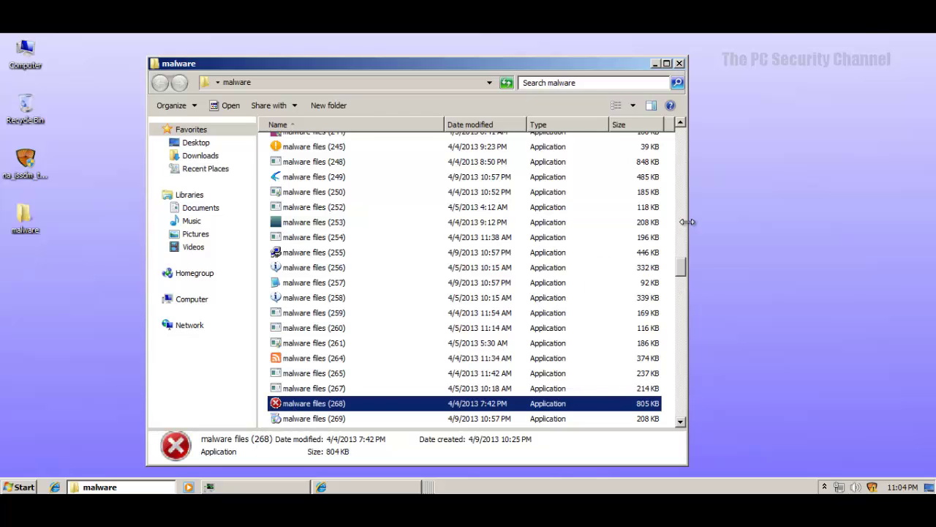
- Block once the repeated connection request by malware files (83) to 5.199.175.164 in the Total Defense alert
drag(680, 265, 679, 300)
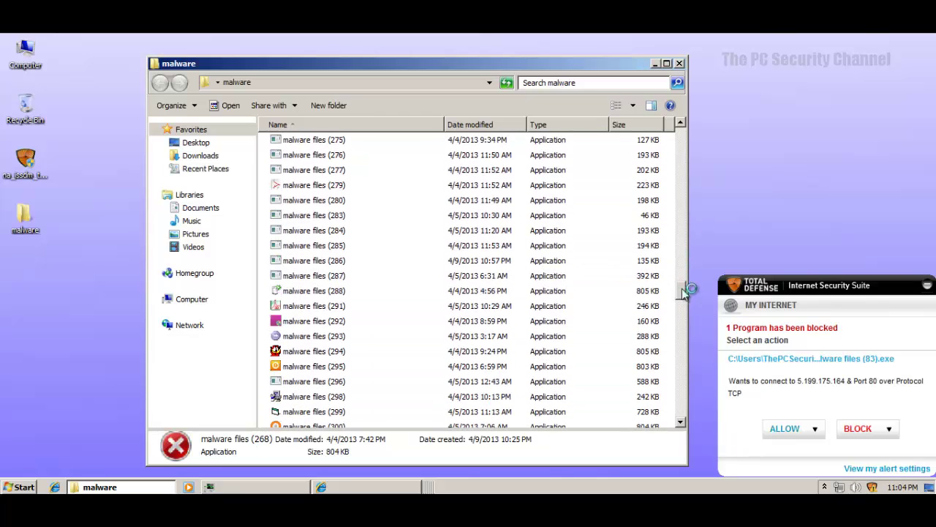
click(889, 429)
click(863, 446)
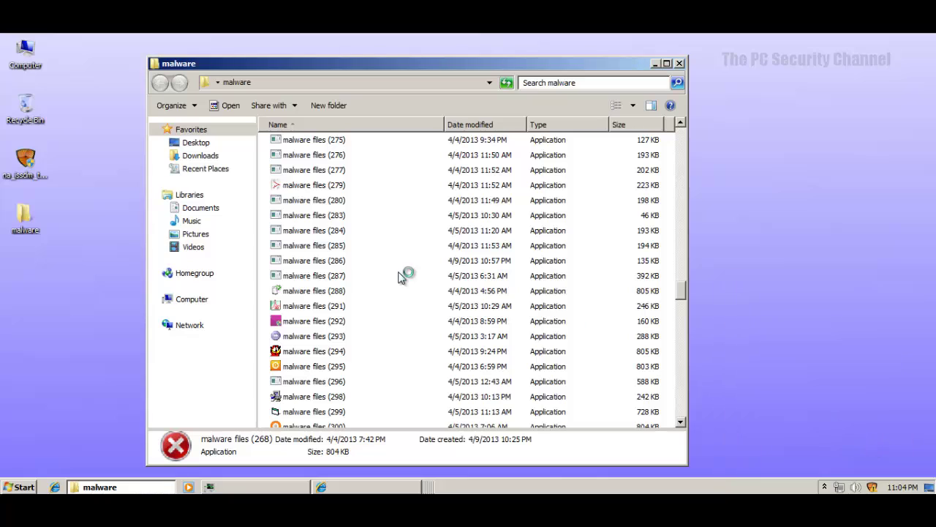
- Run the sample malware files (291) and block once the connection of malware files (268) to 77.122.209.31 on port 80
click(302, 309)
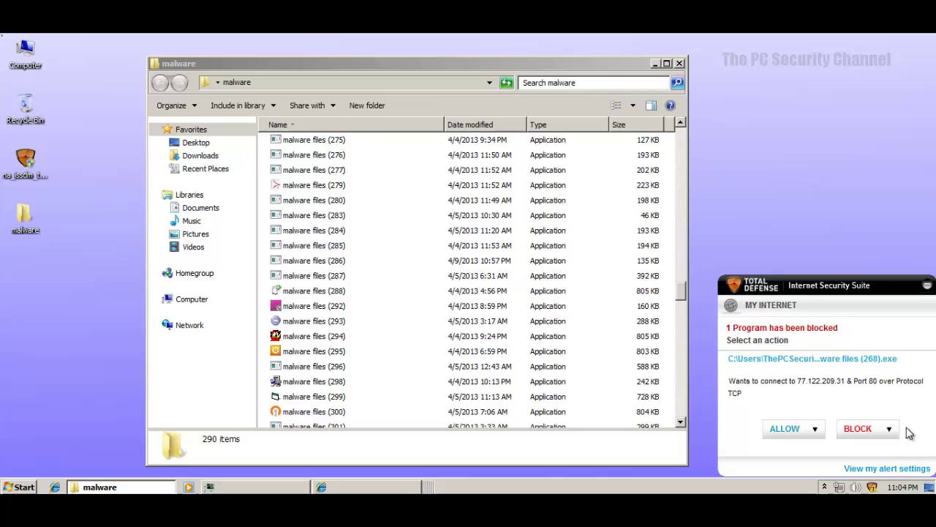
click(889, 429)
click(868, 448)
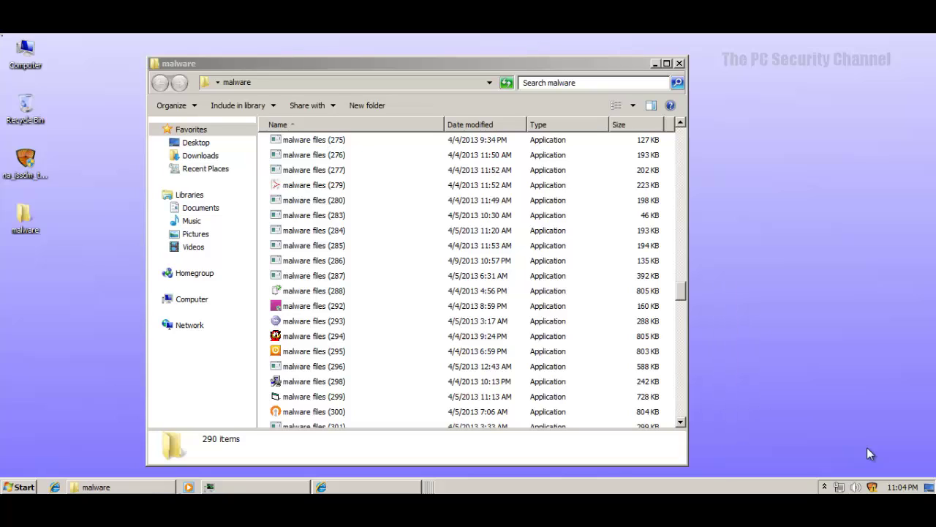
- Run the samples malware files (295), (324) and (327) from the malware folder
click(298, 354)
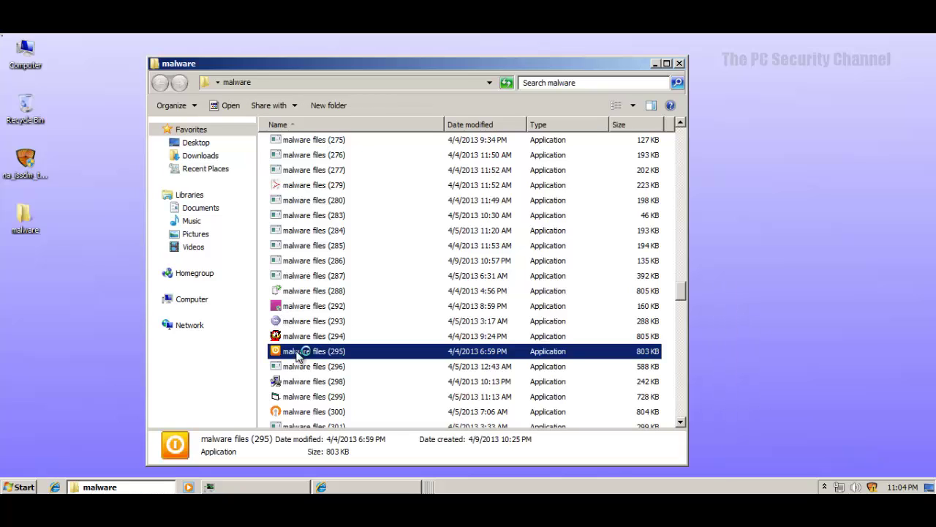
scroll(682, 310, down, 3)
scroll(682, 311, down, 6)
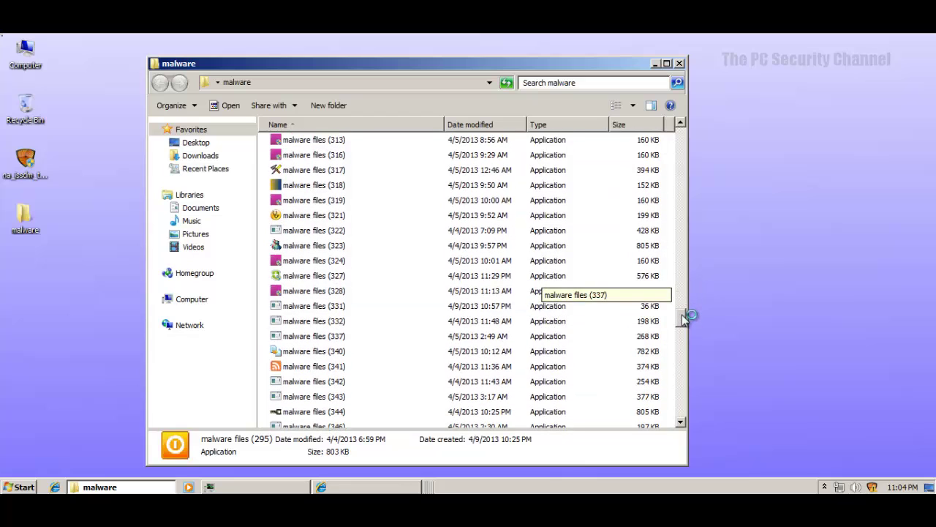
click(324, 262)
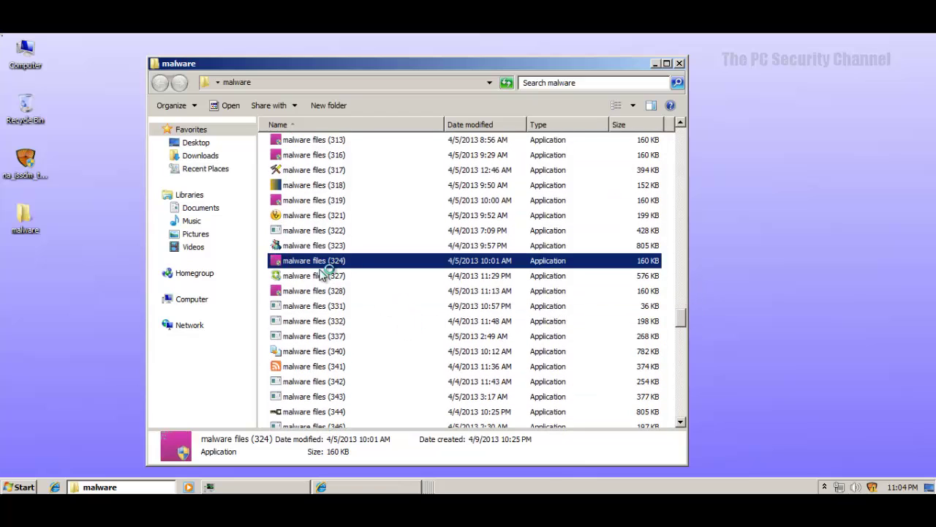
double_click(321, 274)
click(452, 299)
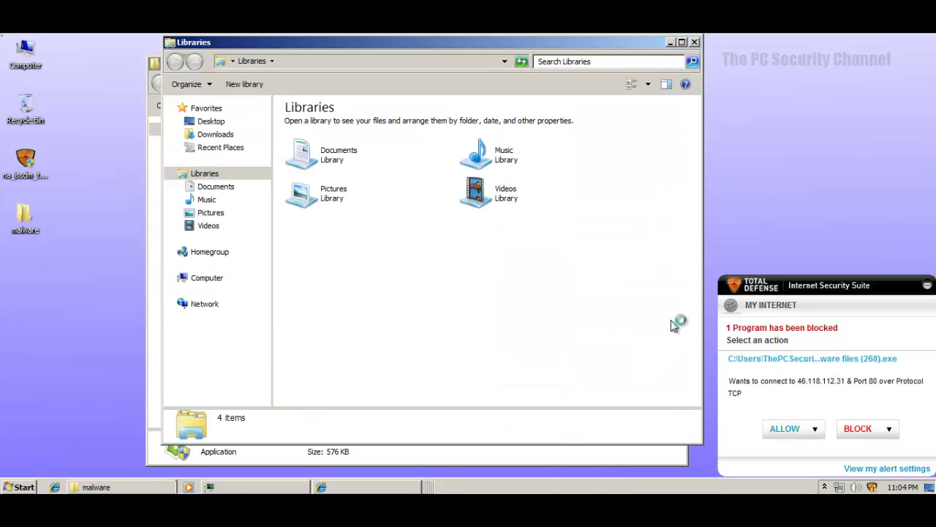
- Block once the connection of malware files (268) to 46.118.112.31 and block the service installation requested by 360安全卫士 主程序
click(867, 432)
click(863, 445)
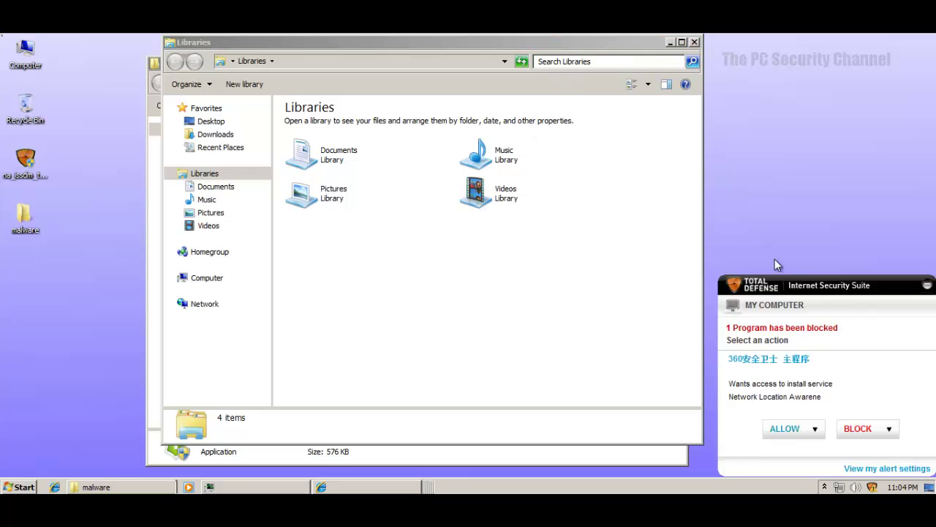
click(864, 430)
click(864, 431)
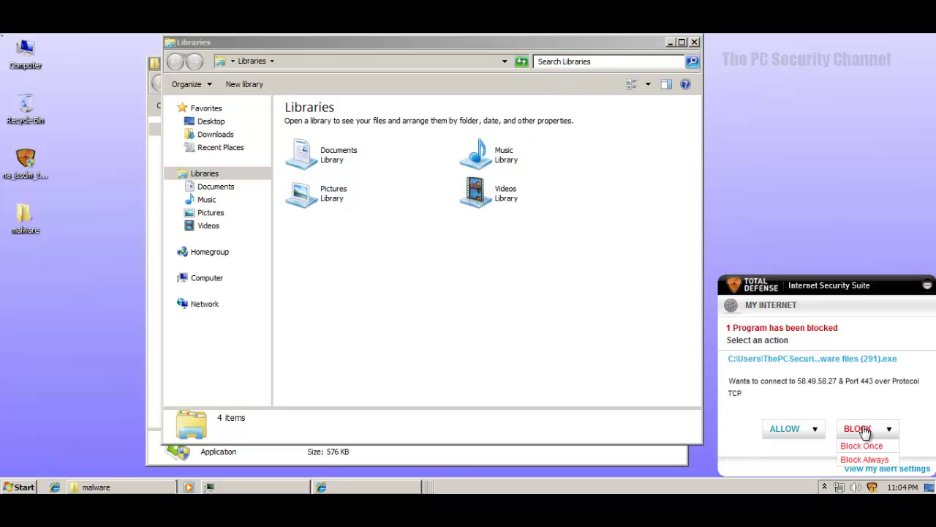
- Block the connection of malware files (291) to 58.49.58.27 and always block malware files (268) from connecting to 178.168.30.51
click(863, 429)
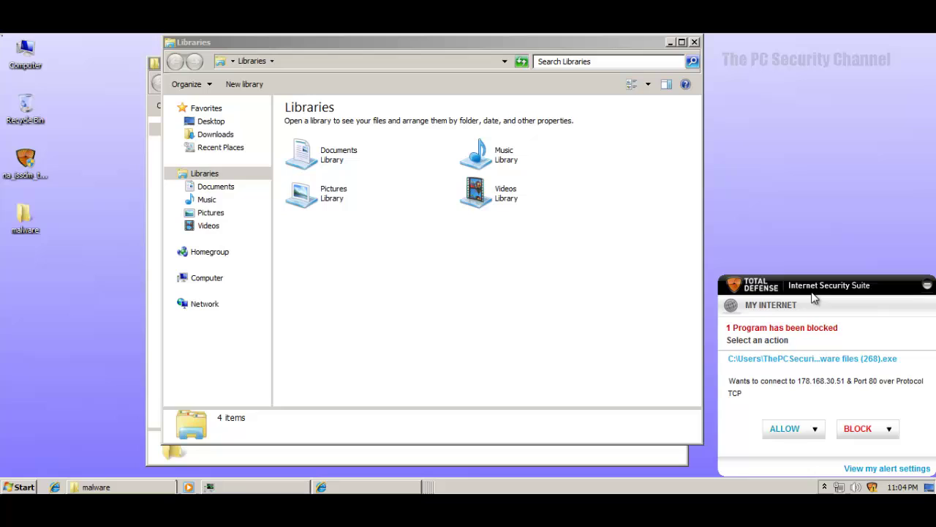
click(857, 430)
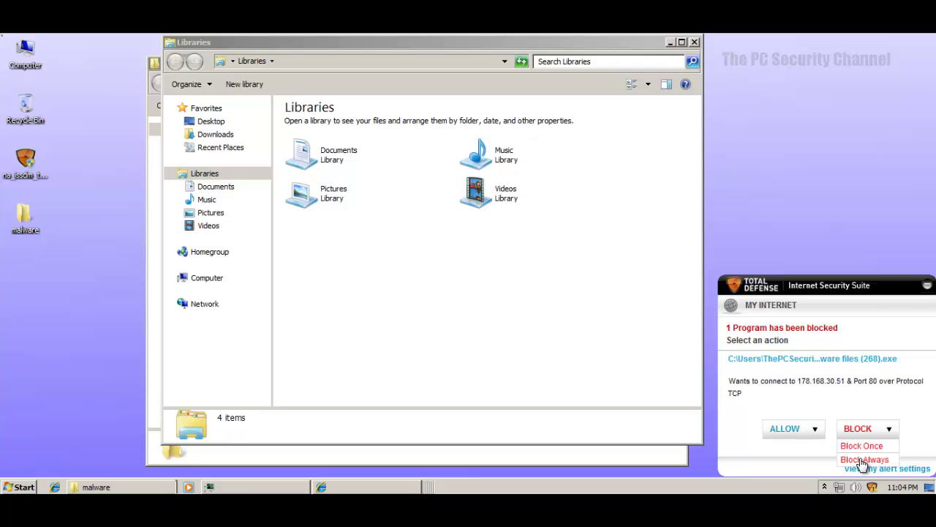
click(865, 459)
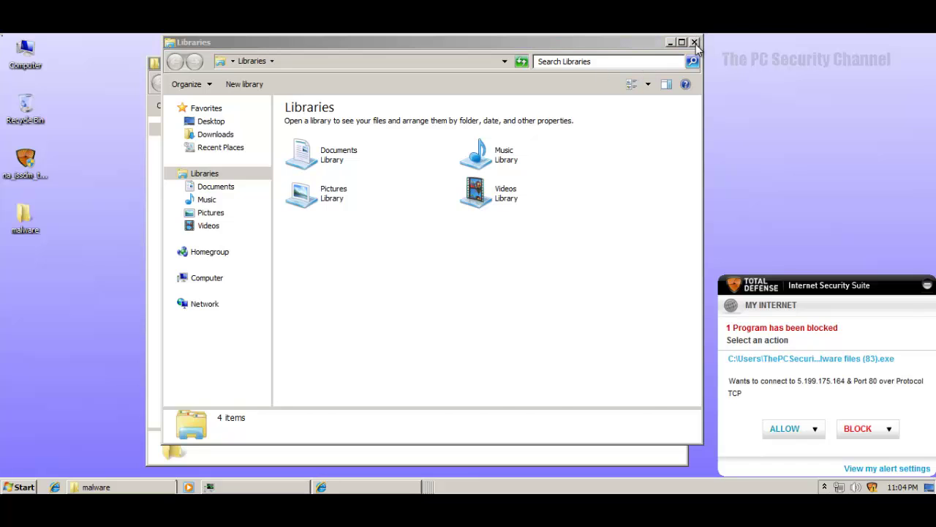
- Close the Libraries window and block once the connection of malware files (83) to 5.199.175.164 on port 80
click(695, 43)
click(860, 429)
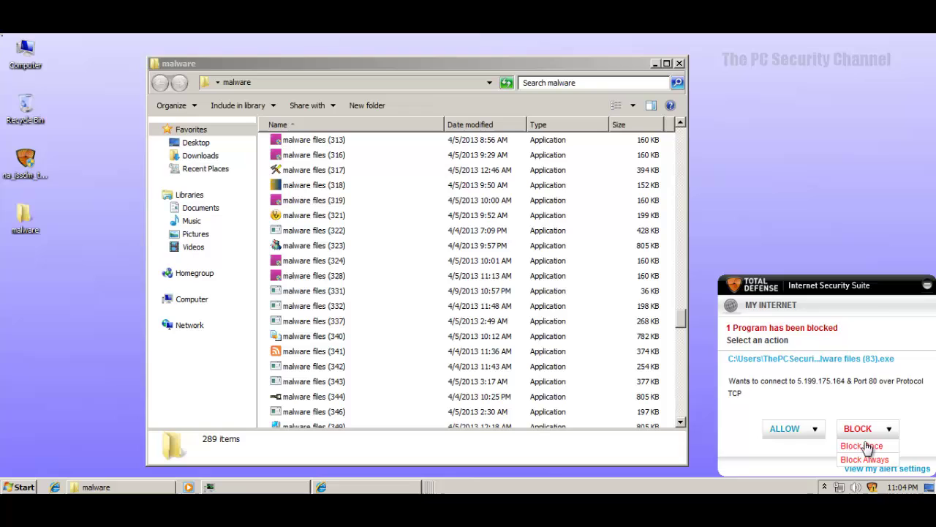
click(866, 447)
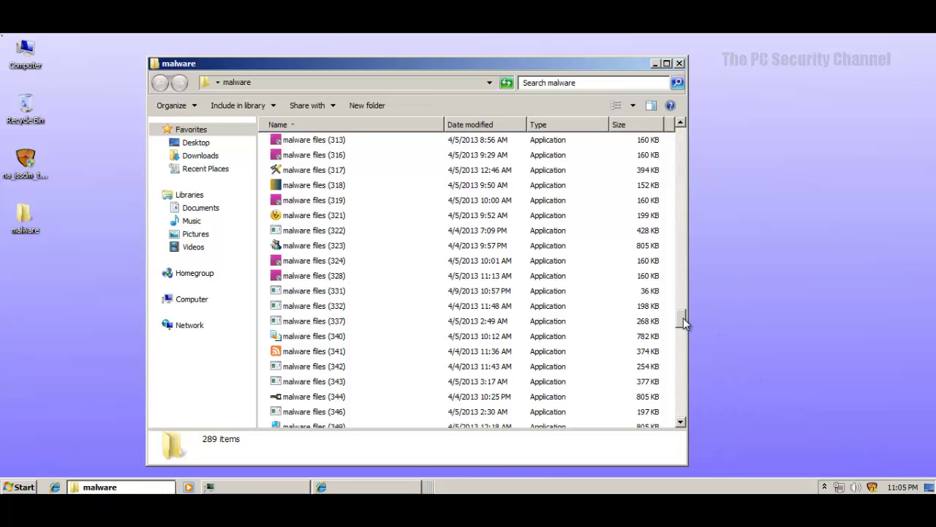
- Run the samples malware files (382), (390) and (399) from further down the malware folder
scroll(531, 333, down, 10)
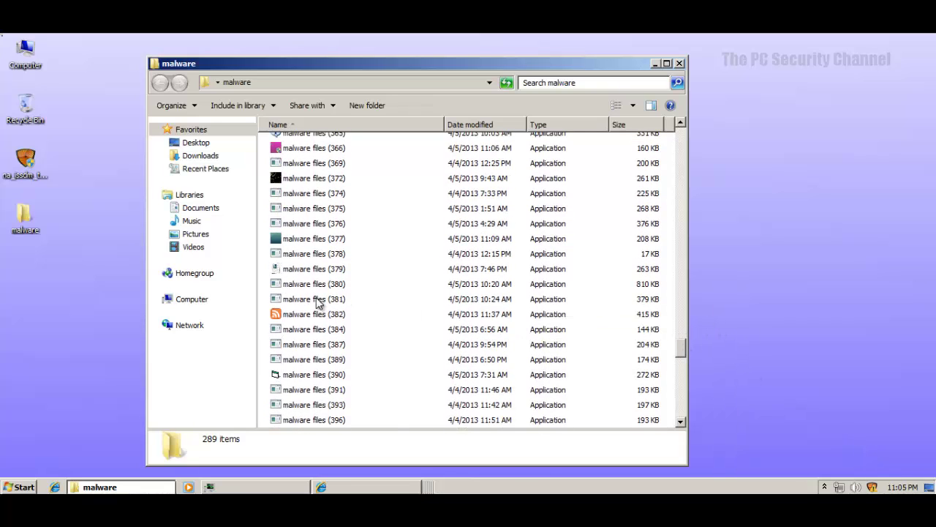
click(301, 315)
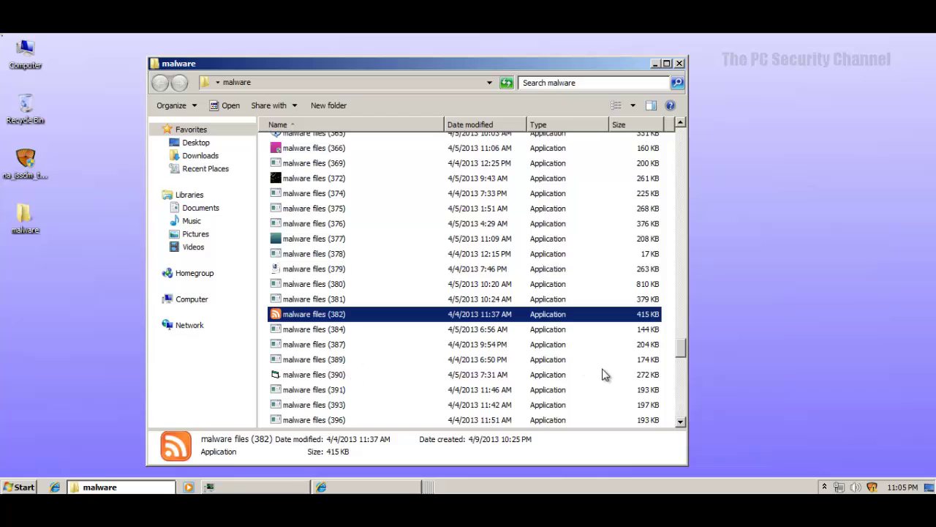
double_click(310, 375)
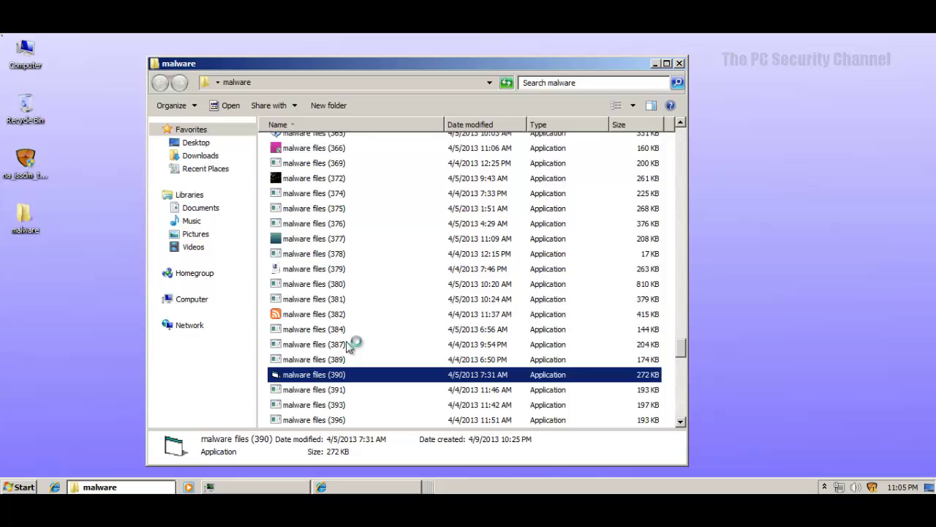
scroll(425, 321, down, 3)
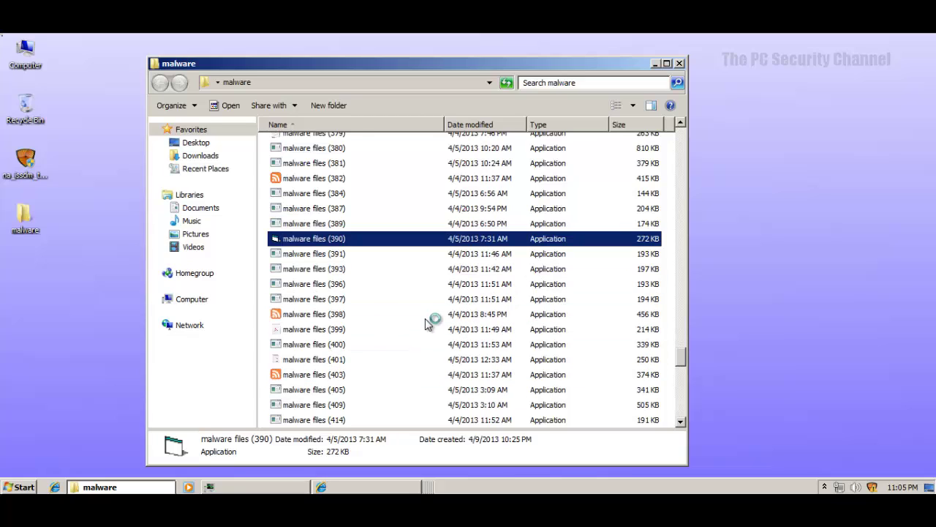
click(323, 330)
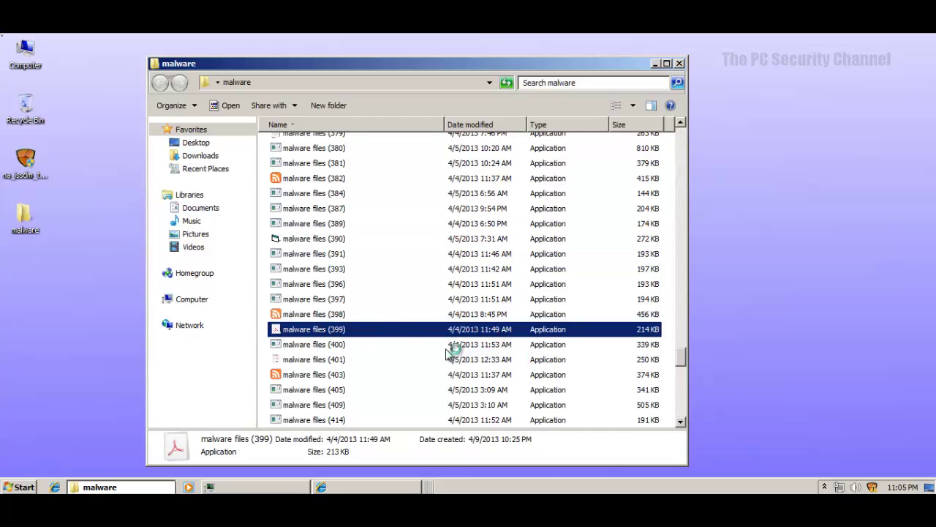
- Run the samples malware files (422) and (460) from the malware folder
scroll(395, 370, down, 2)
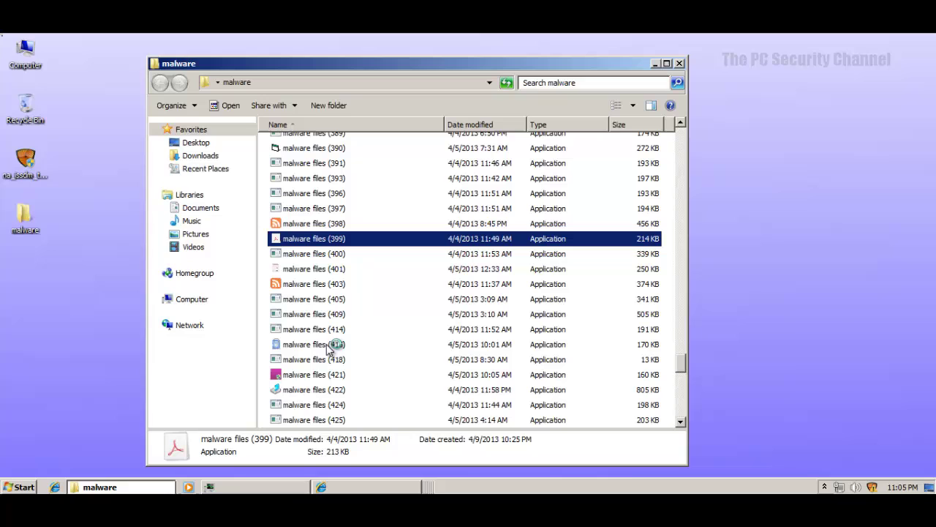
click(316, 390)
scroll(439, 387, down, 2)
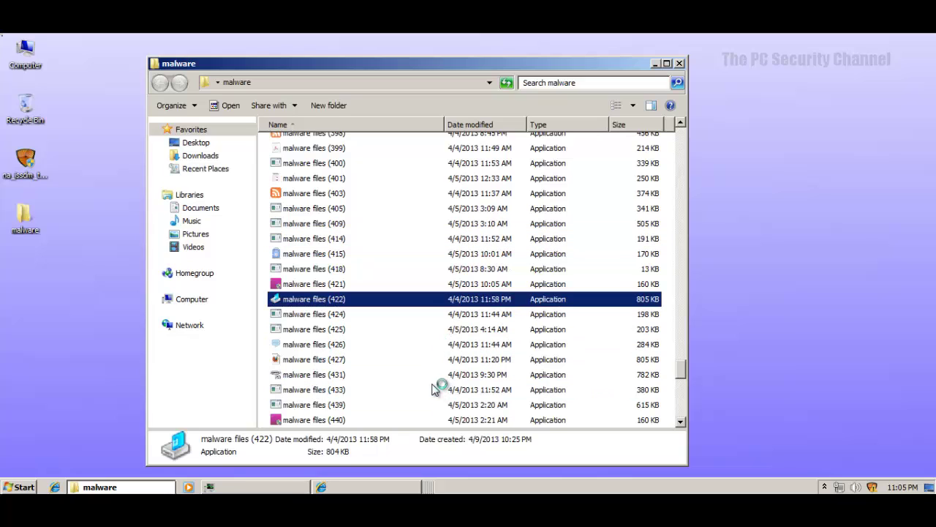
scroll(304, 390, down, 4)
double_click(307, 374)
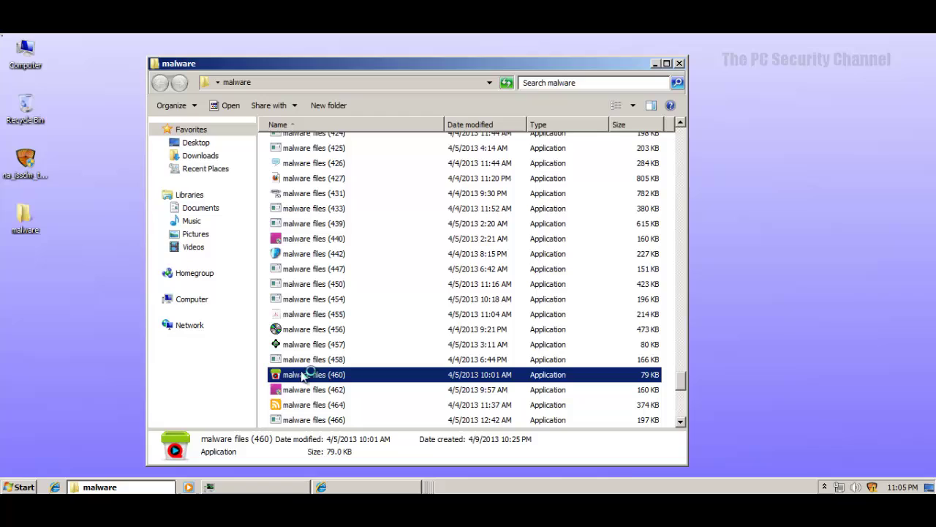
- Block once the write access of 快播安装程序 to C:\Windows\SysWOW64\explorer.exe and the connection of malware files (83) to 5.199.175.164
mouse_move(888, 431)
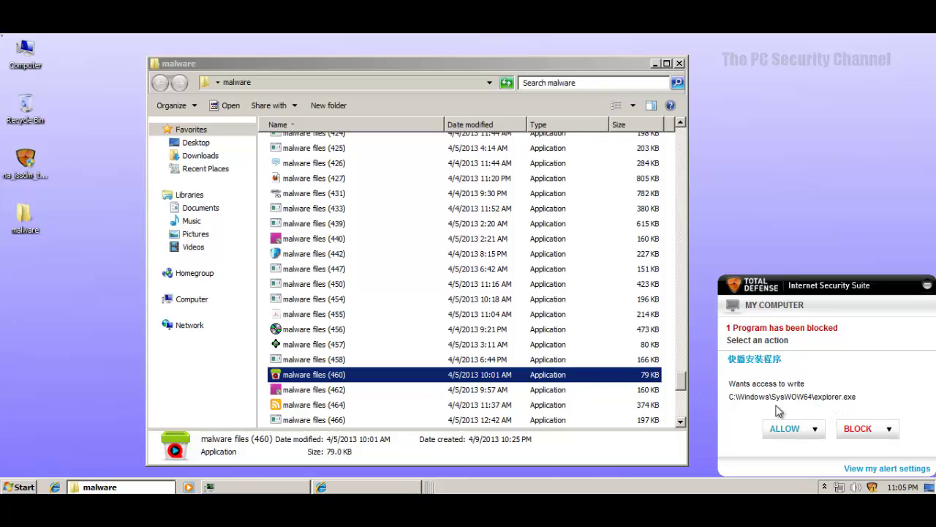
mouse_move(860, 430)
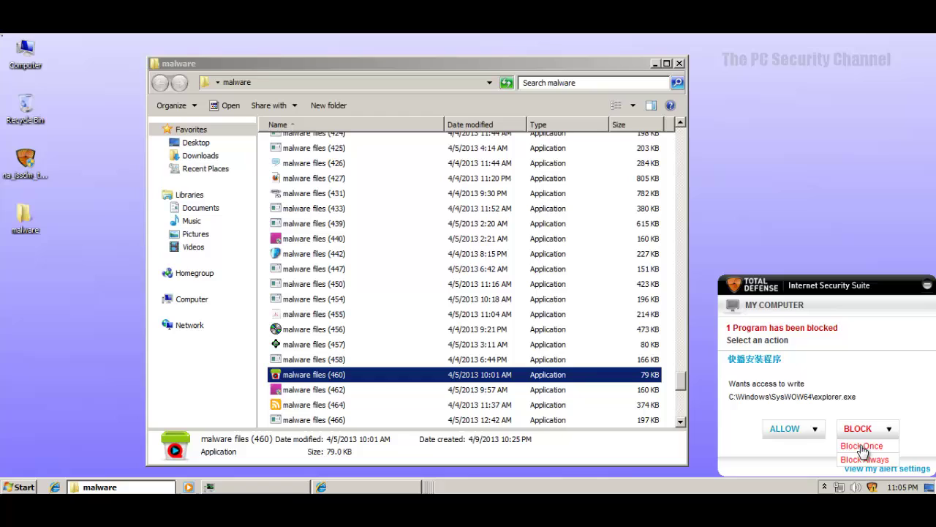
click(862, 446)
mouse_move(857, 432)
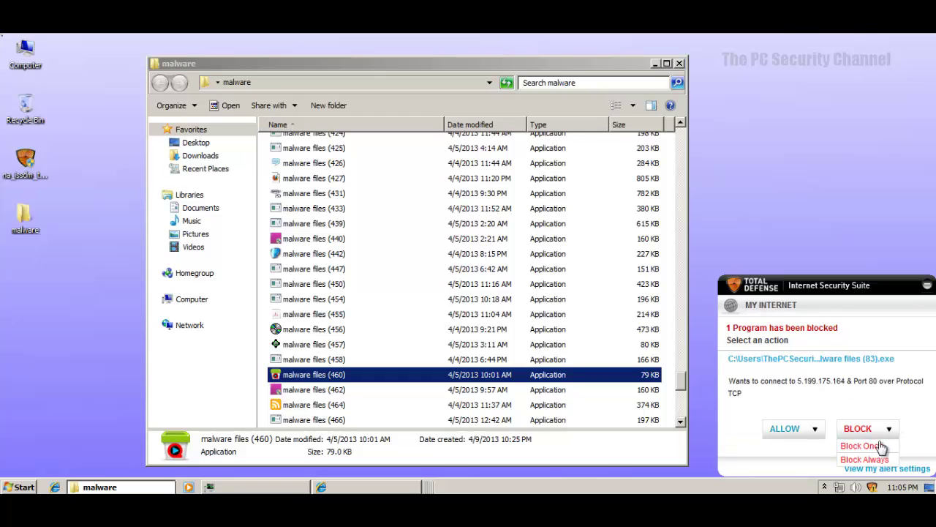
click(863, 447)
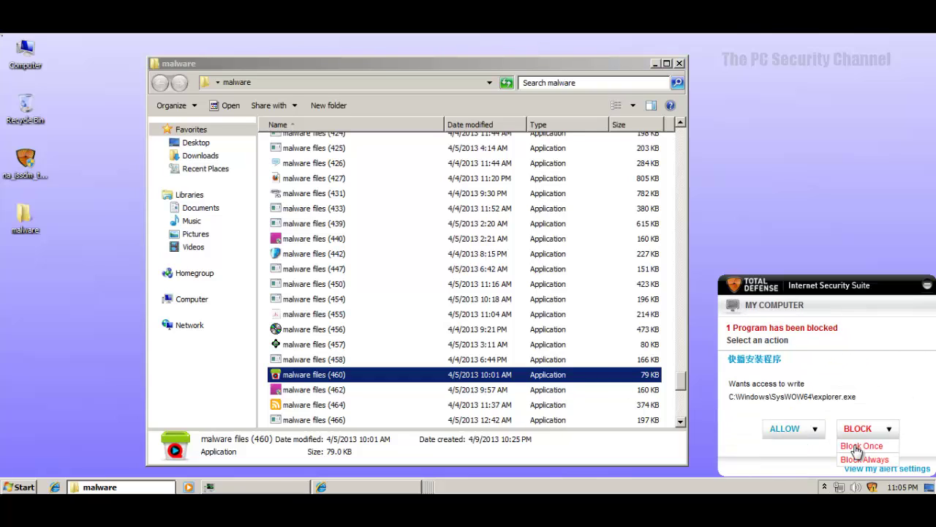
- Always block the repeated requests by 快播安装程序 to write C:\Windows\SysWOW64\explorer.exe
click(865, 460)
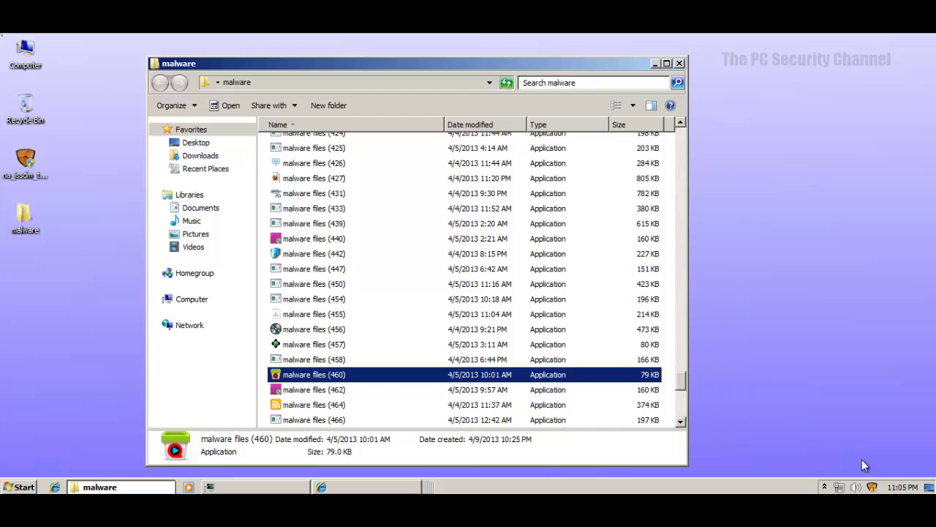
mouse_move(858, 430)
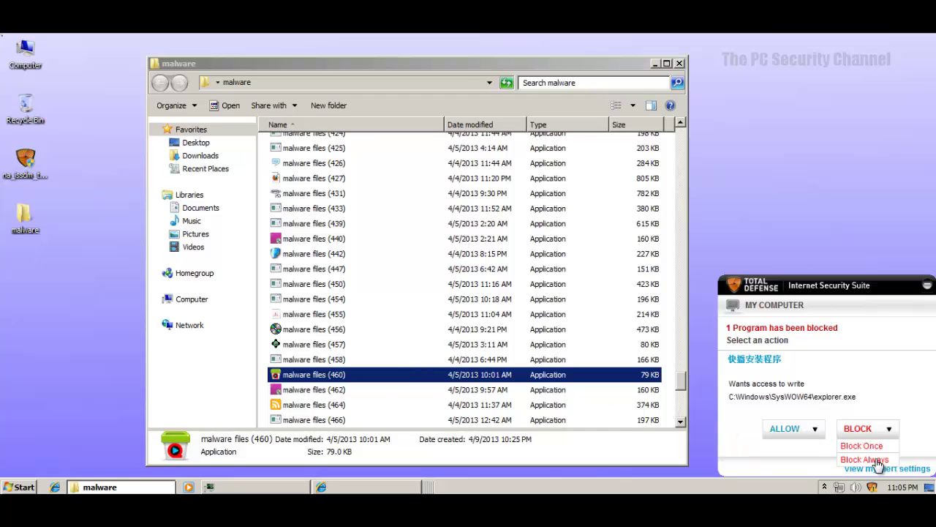
click(875, 461)
- Block once the connection of malware files (291) to 58.49.58.27 and always block malware files (83) from connecting to 5.199.175.164
scroll(365, 373, down, 3)
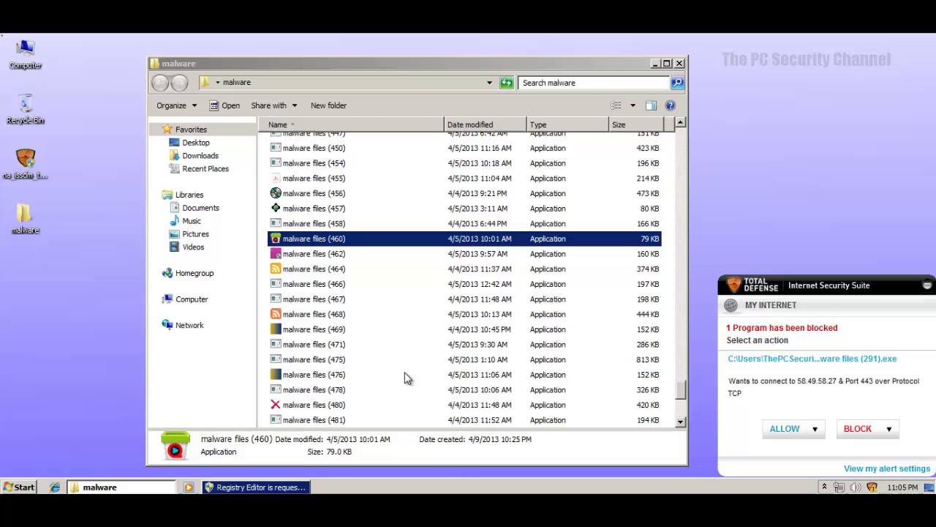
click(884, 446)
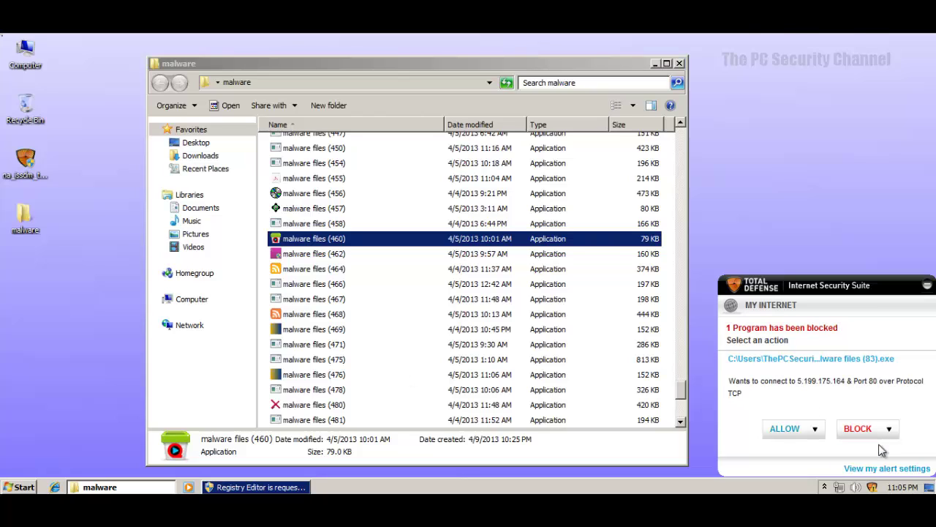
click(866, 460)
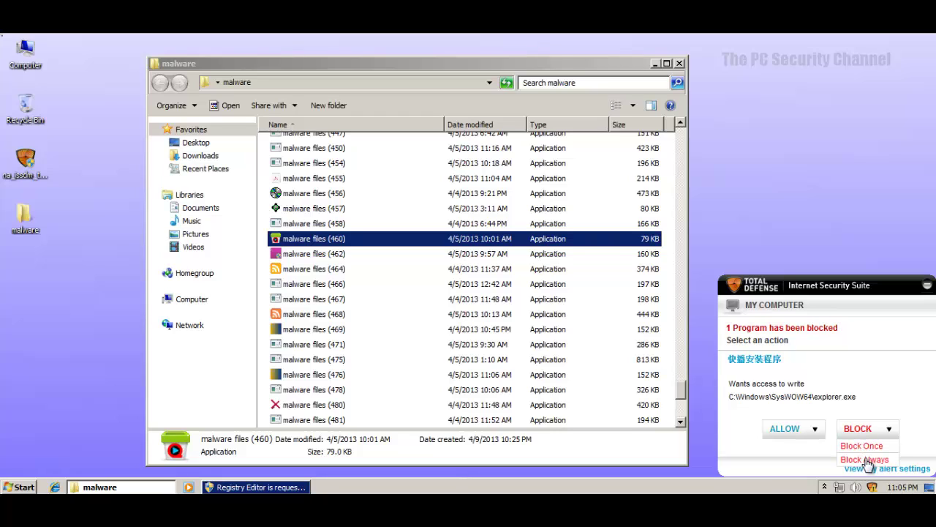
- Always block the further explorer.exe write requests by 快播安装程序 and the connection of malware files (291) to 58.49.58.27 on port 443
click(867, 460)
mouse_move(780, 434)
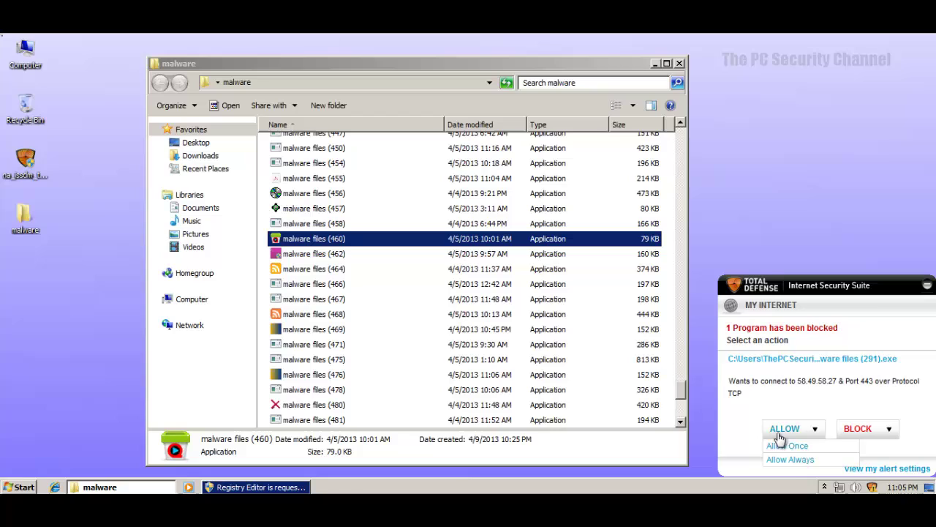
mouse_move(875, 439)
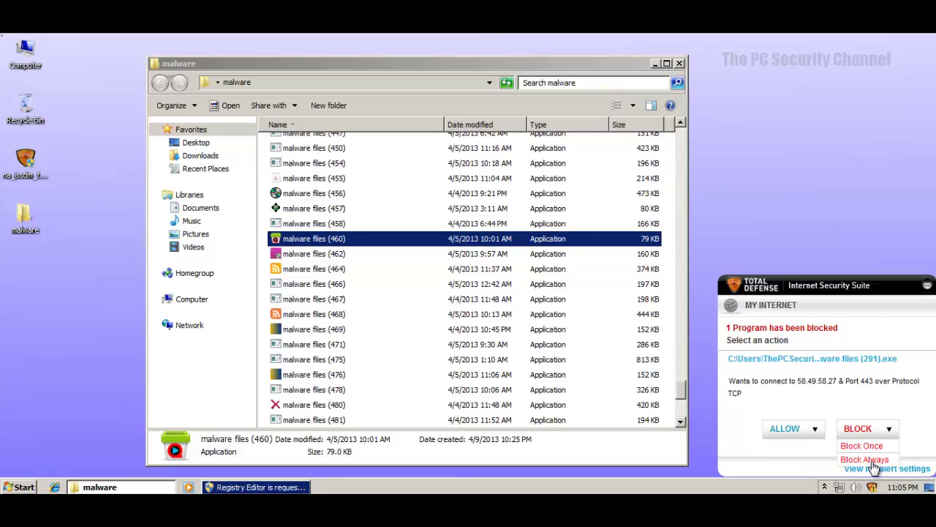
click(867, 460)
mouse_move(860, 434)
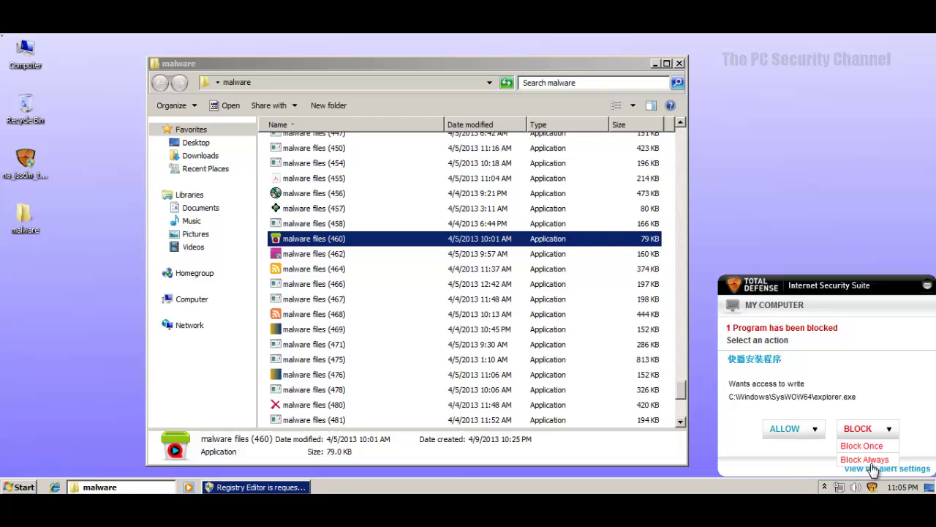
click(872, 462)
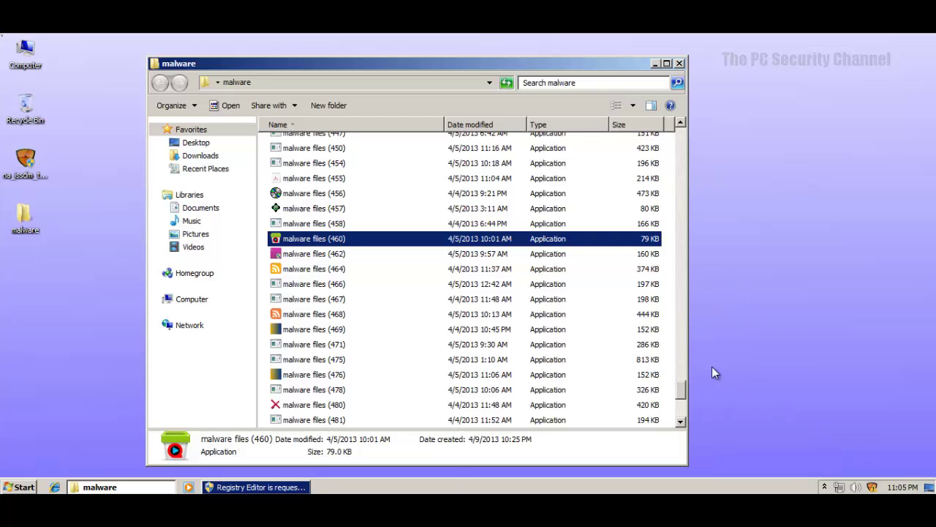
- Run the sample malware files (480) and allow Registry Editor to make changes in the User Account Control request
click(315, 345)
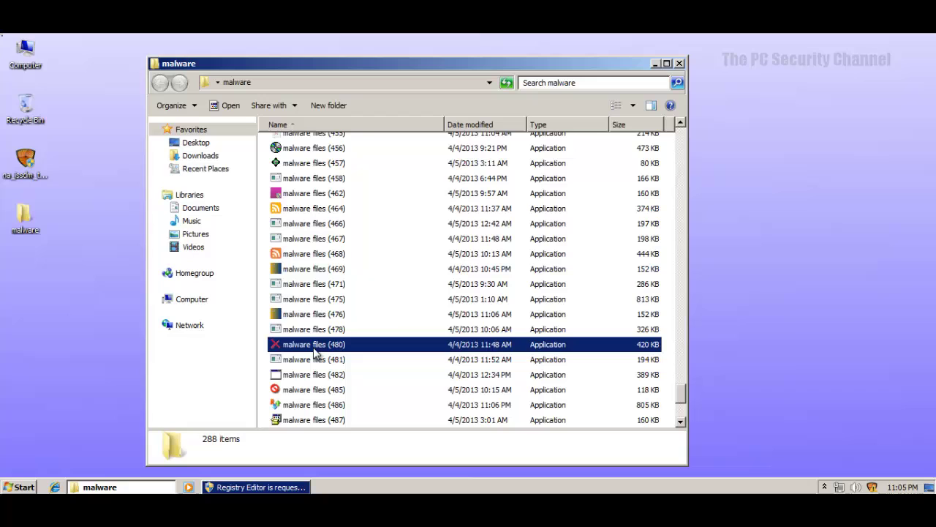
click(291, 488)
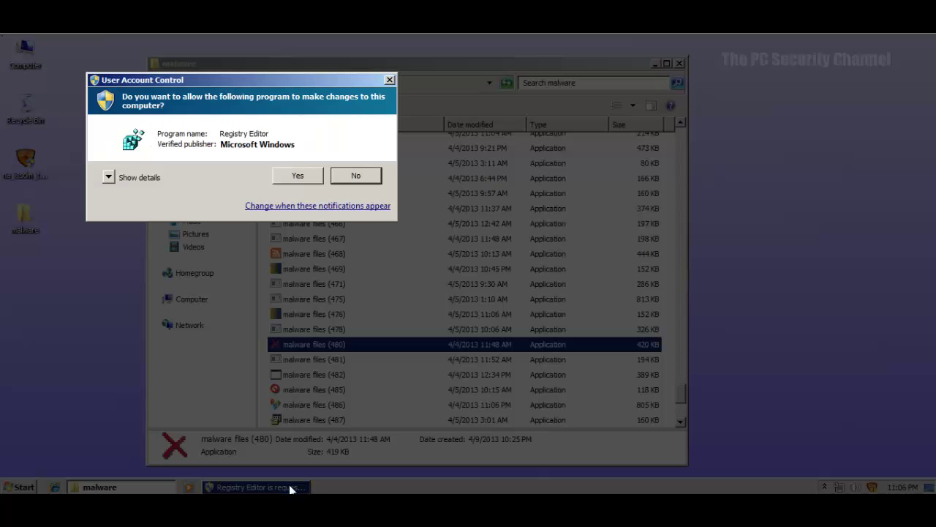
click(292, 169)
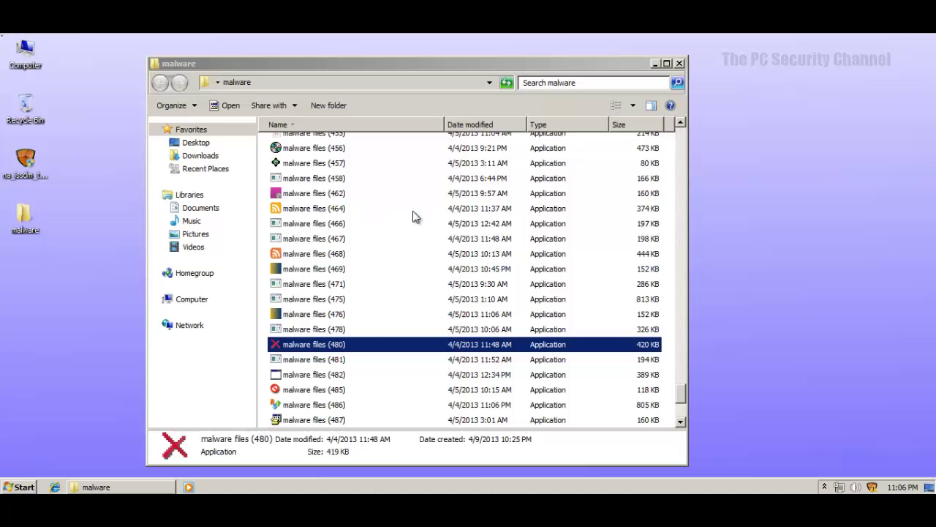
- Run the samples malware files (482), (485), (486) and (487) and dismiss the foto error message
click(311, 376)
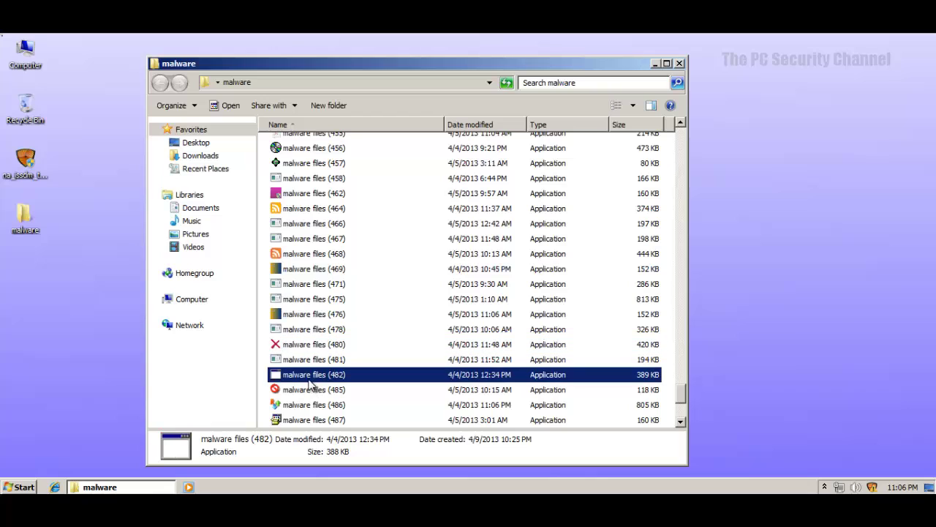
double_click(310, 390)
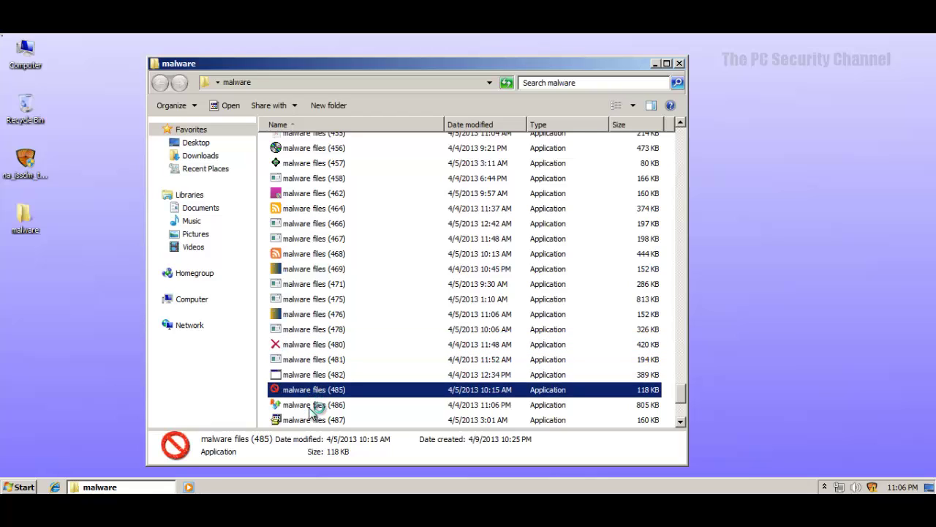
double_click(313, 405)
double_click(313, 420)
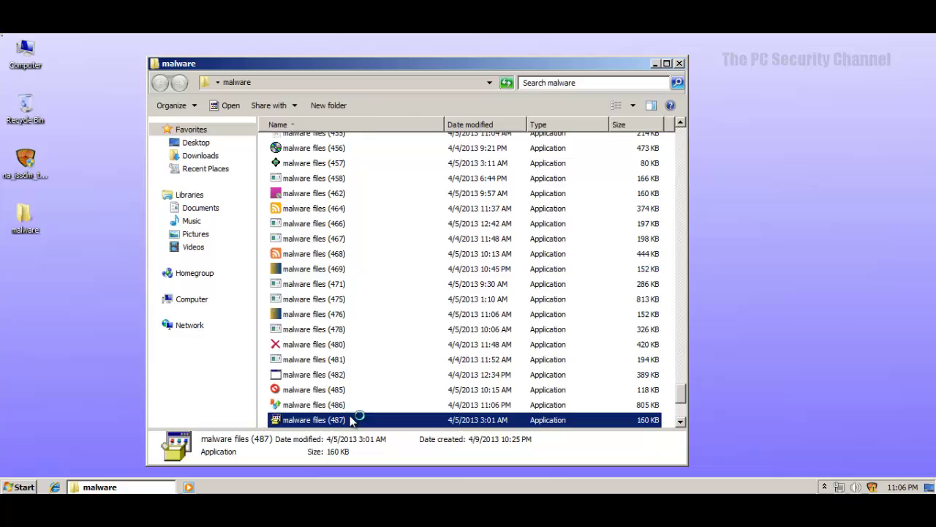
scroll(474, 393, down, 1)
scroll(475, 391, down, 3)
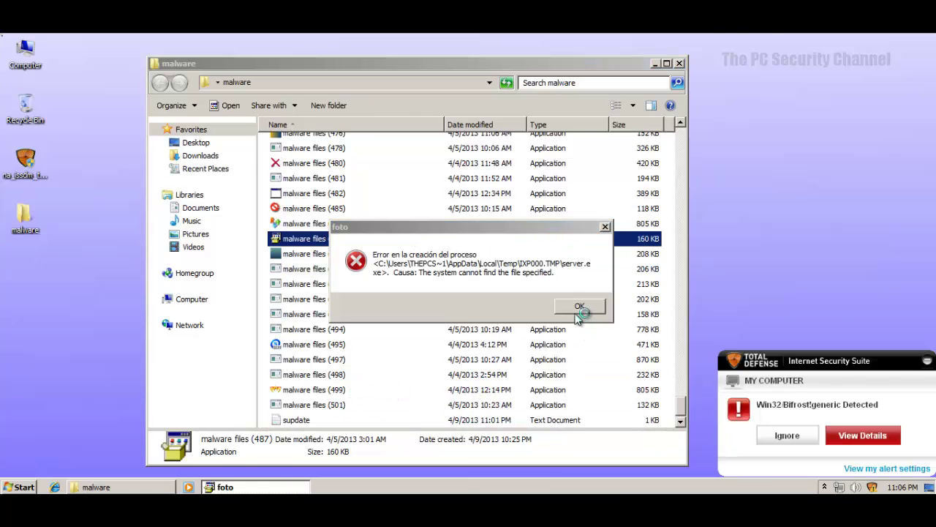
click(576, 310)
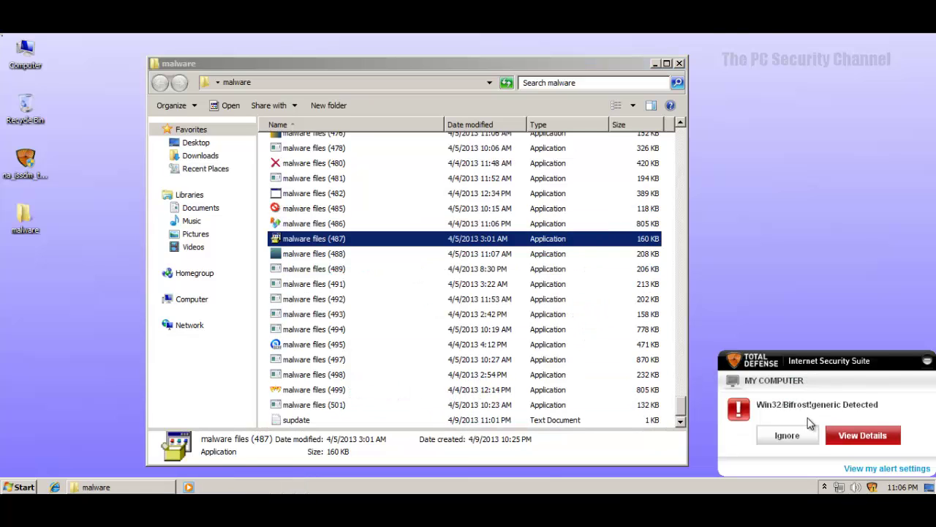
- View the details of the Win32/Bifrost!generic alert, select malware files (495) and close the threat protection report
click(868, 436)
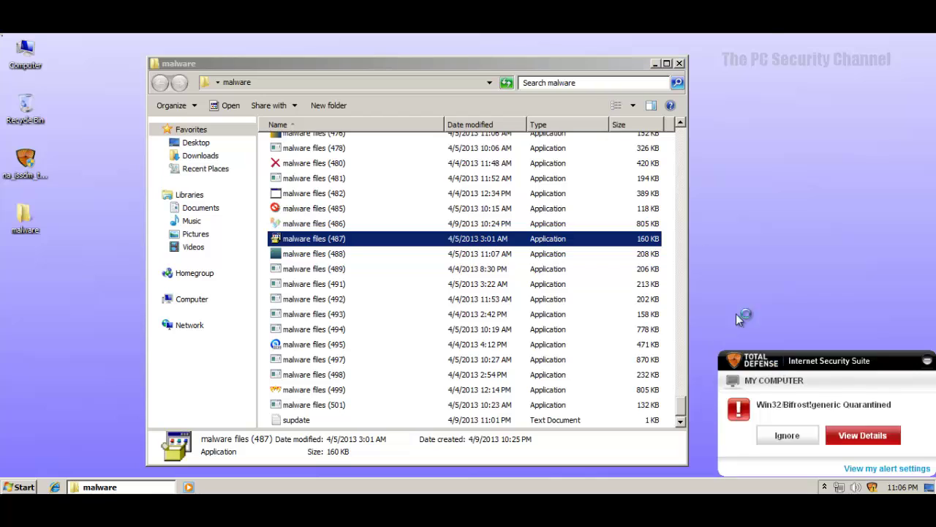
click(441, 348)
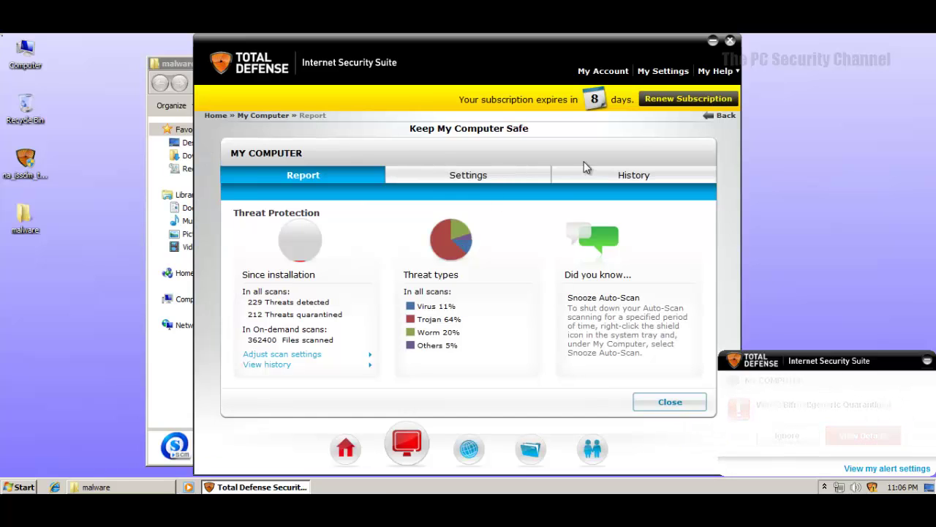
click(730, 41)
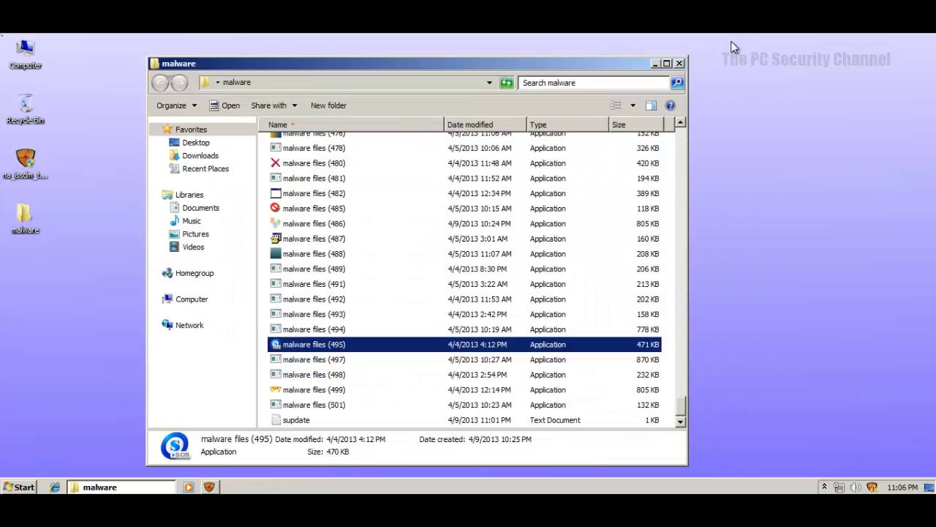
- Run the samples malware files (501) and (499) and close the crashed malware files (499).exe
click(315, 406)
click(322, 389)
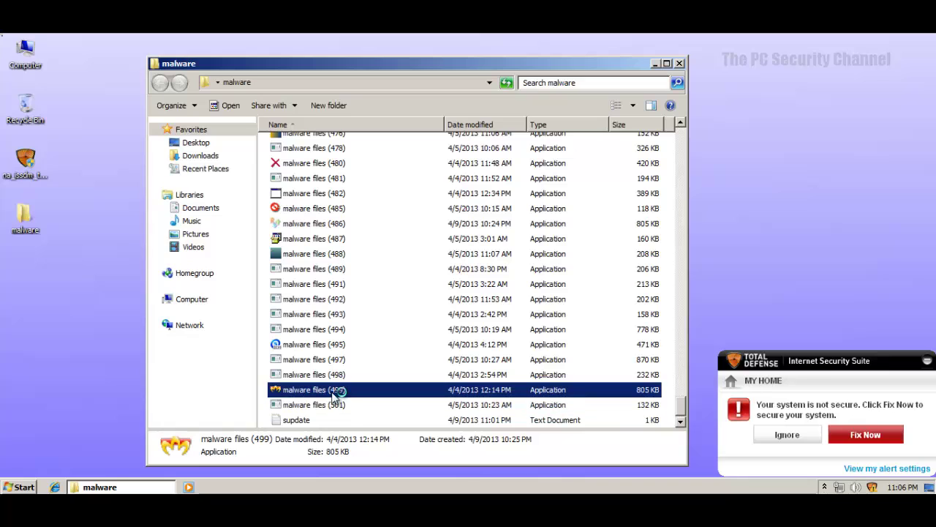
click(314, 421)
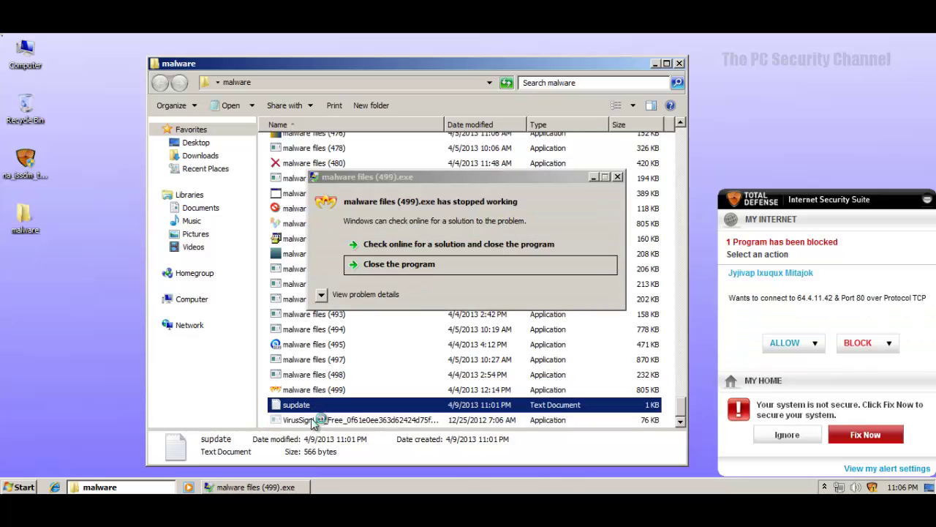
click(407, 265)
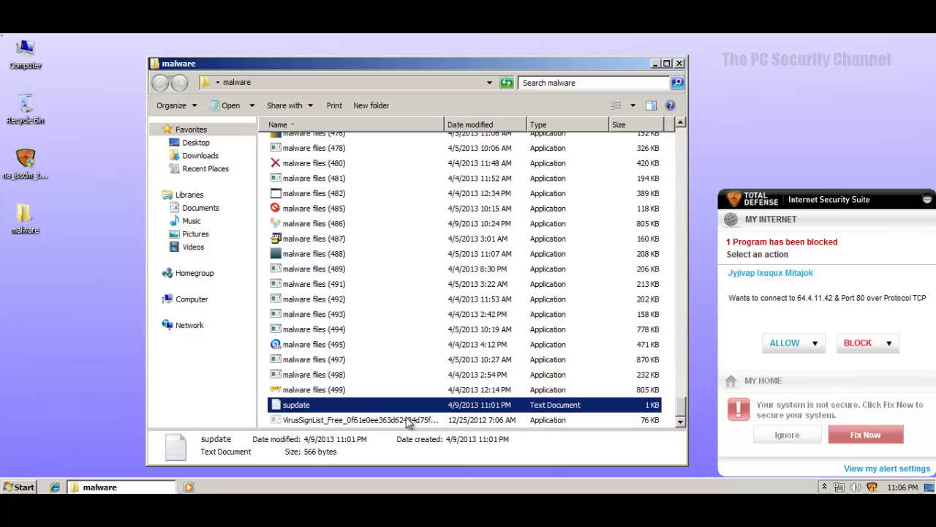
- Always block Jyjivap Ixuqux Mitajok from connecting to 64.4.11.42 on port 80 and run the VirusSignList_Free sample
click(857, 349)
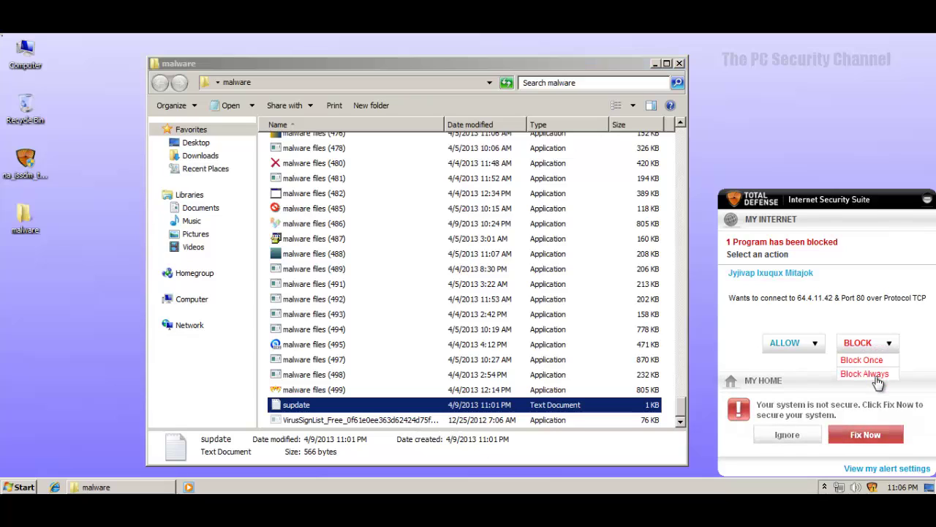
click(871, 372)
click(337, 419)
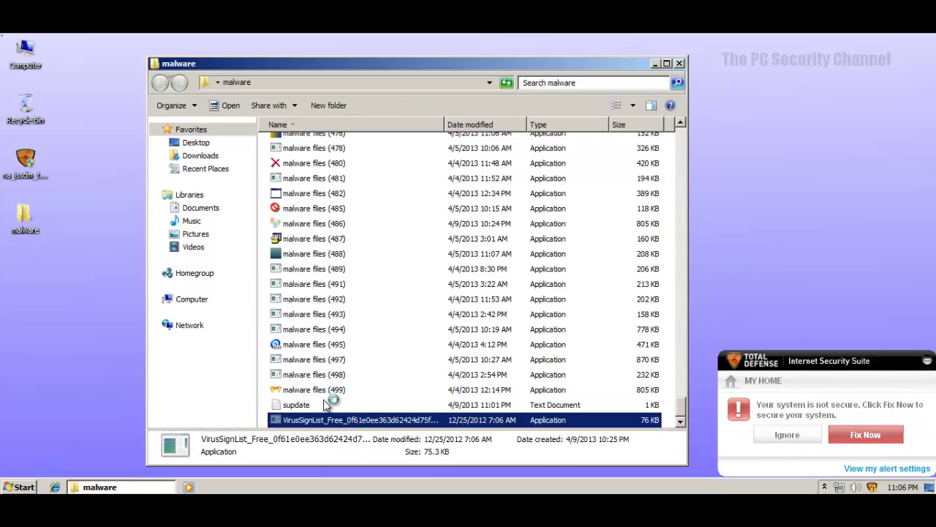
- View the contents of the supdate text file in the malware folder and close it
double_click(311, 407)
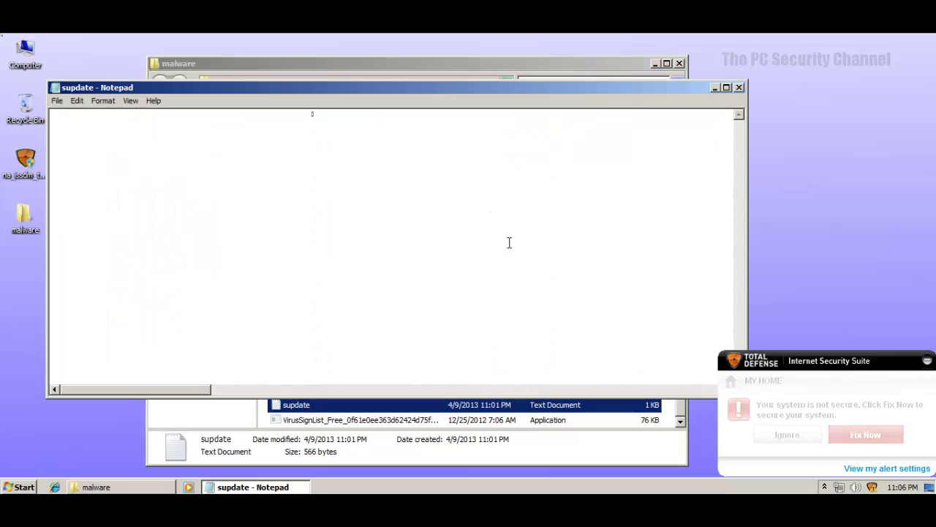
click(739, 87)
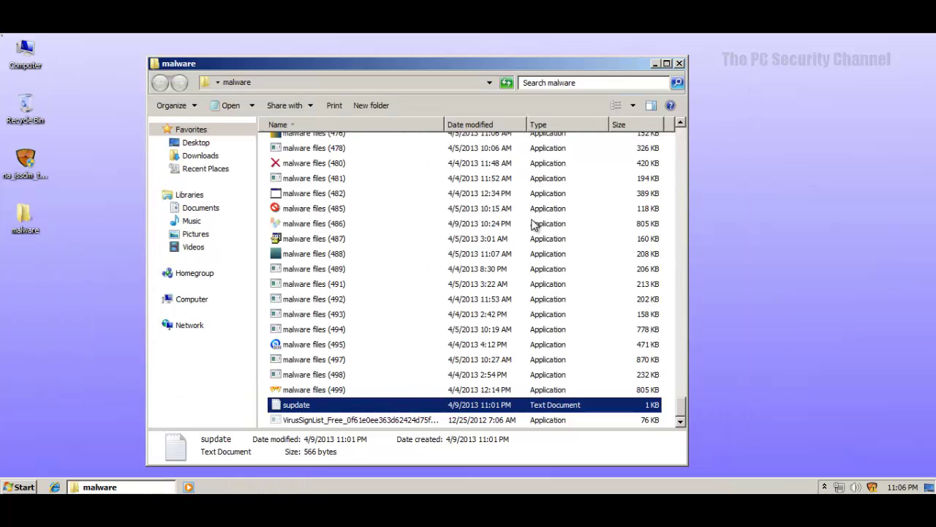
scroll(325, 224, up, 1)
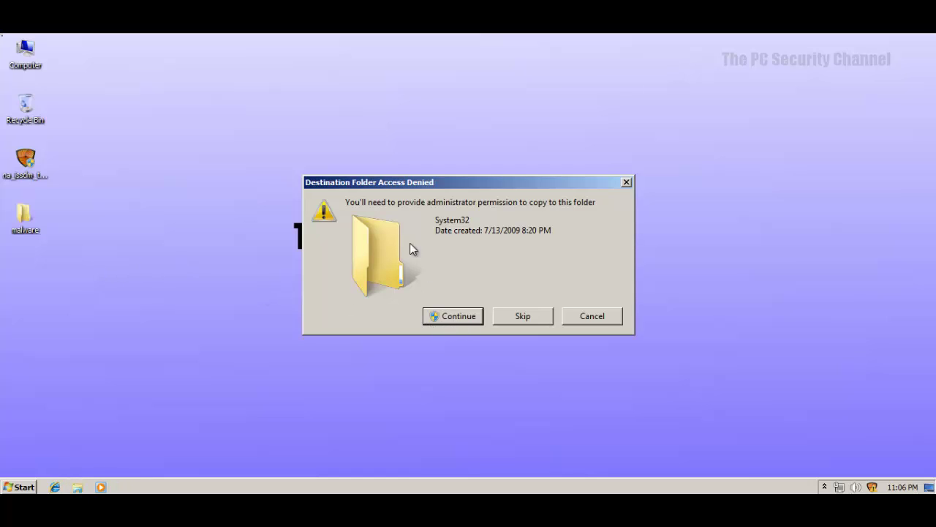
- Grant administrator permission for the copy to System32 and block svhust.exe from connecting to 217.23.4.61 on port 80
click(455, 317)
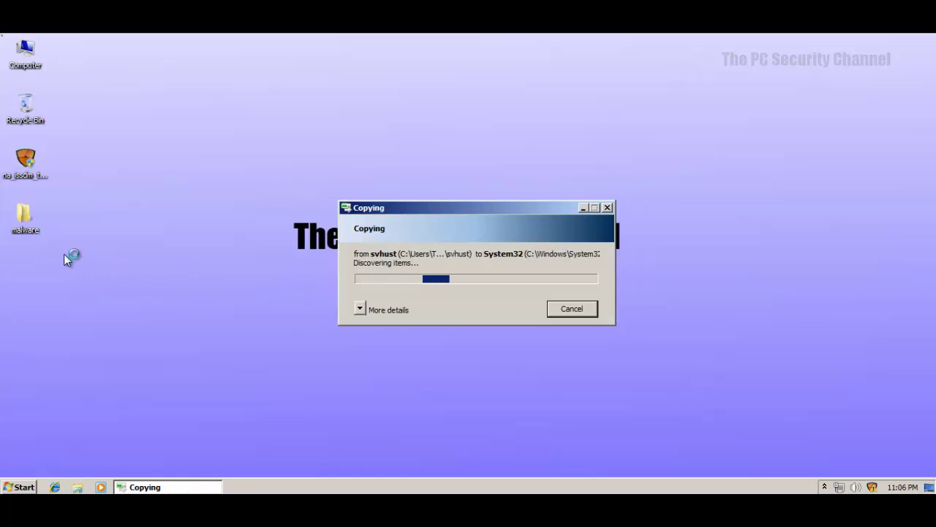
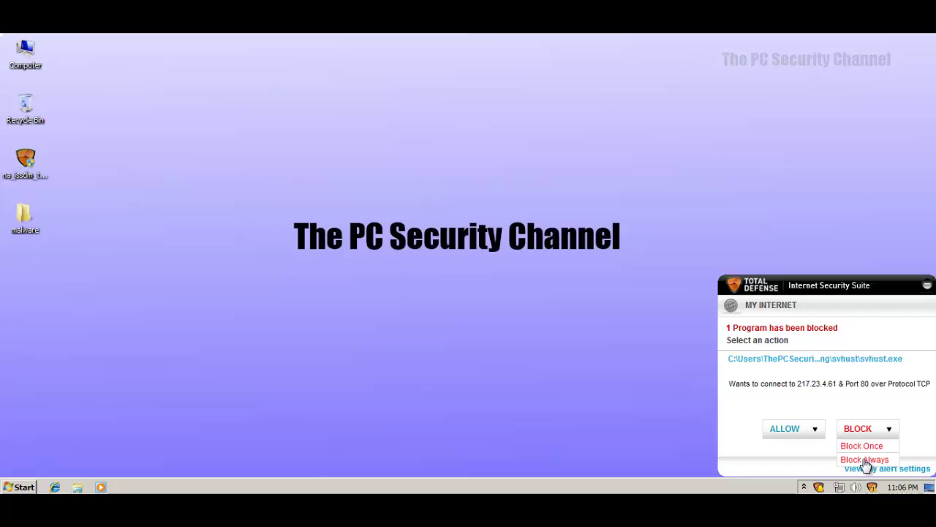
click(867, 447)
right_click(24, 214)
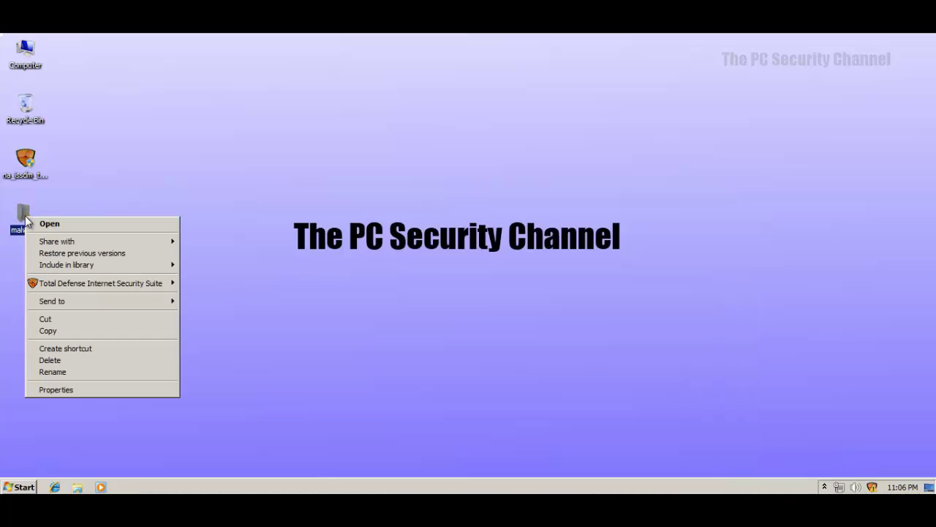
click(286, 200)
click(41, 224)
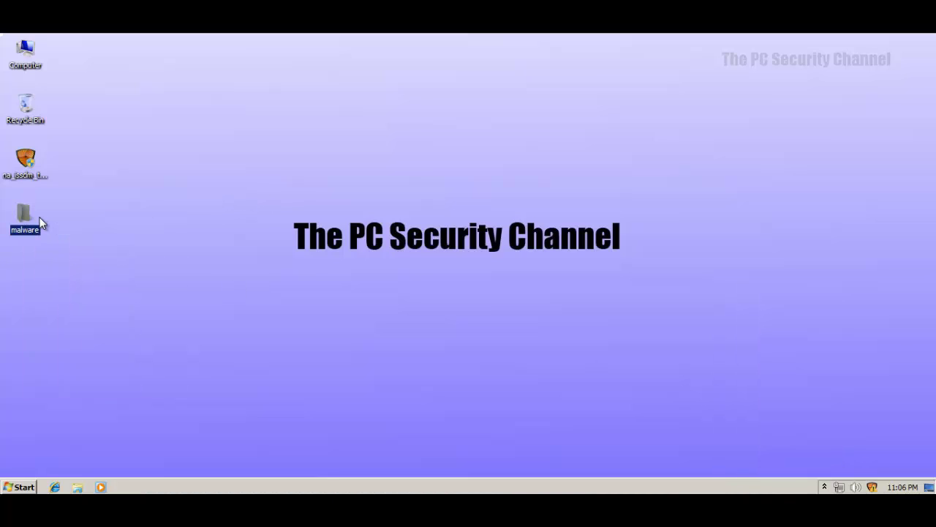
- Restart the computer
click(24, 484)
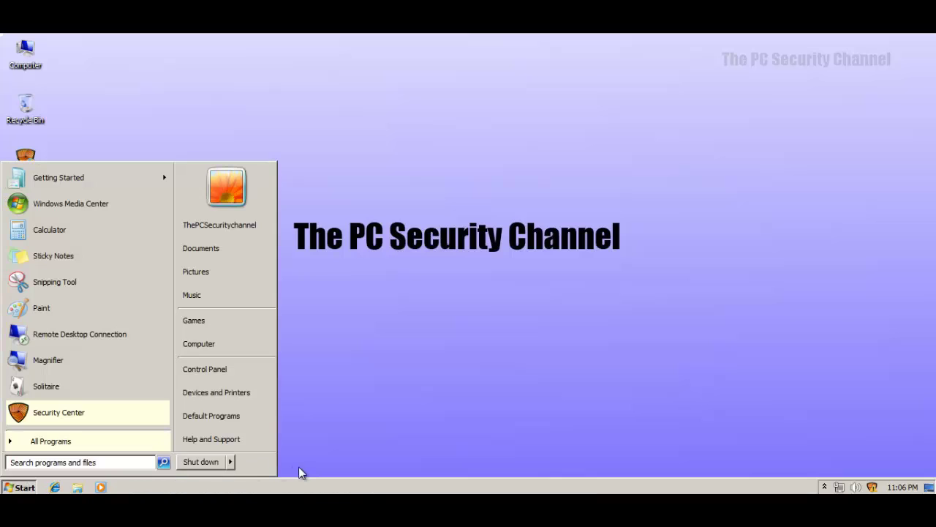
mouse_move(232, 460)
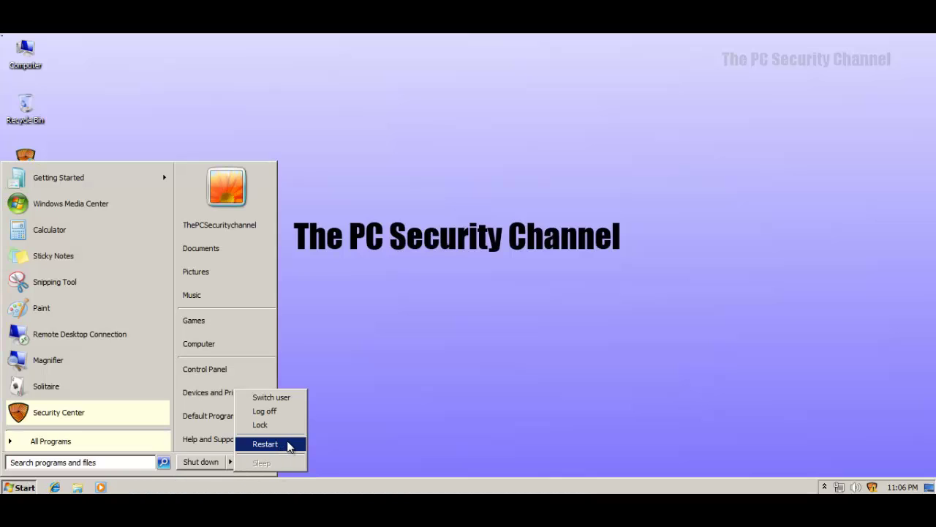
click(288, 444)
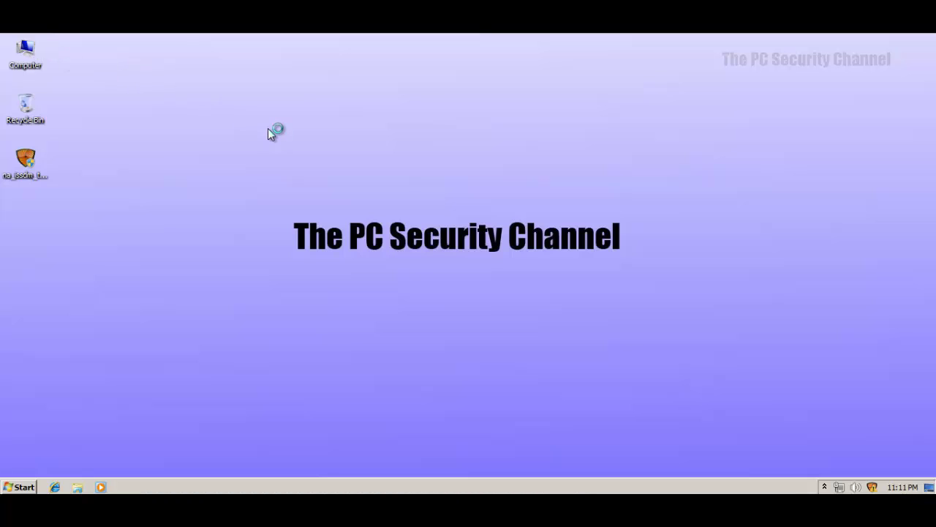
- Look at the drives listed under Computer and close the window
click(17, 58)
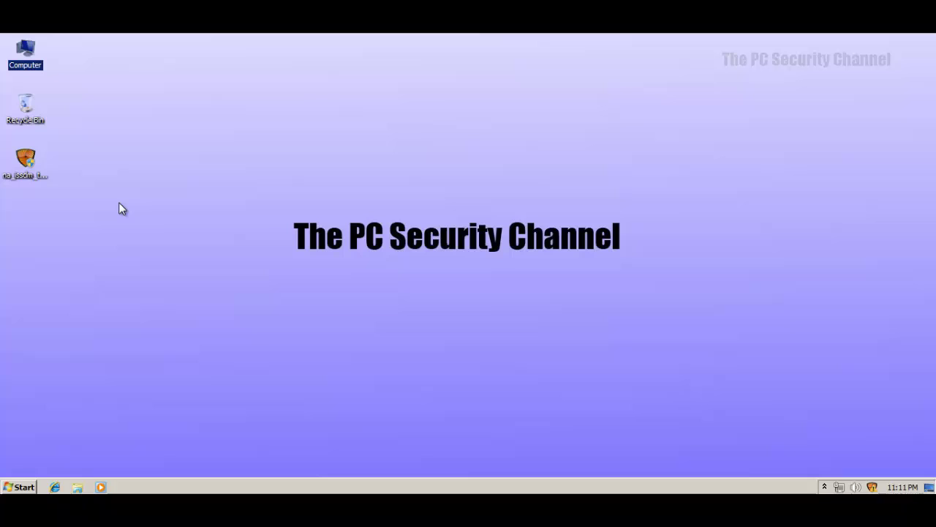
double_click(38, 64)
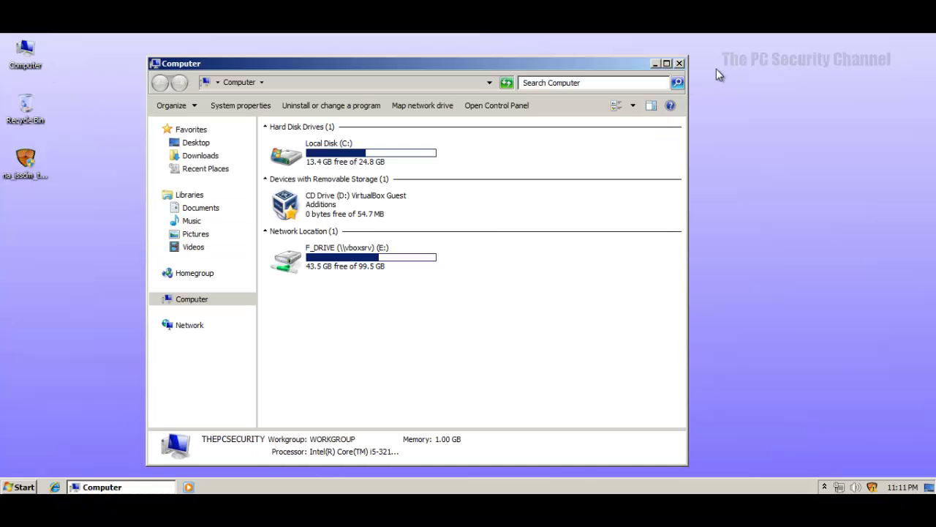
click(679, 63)
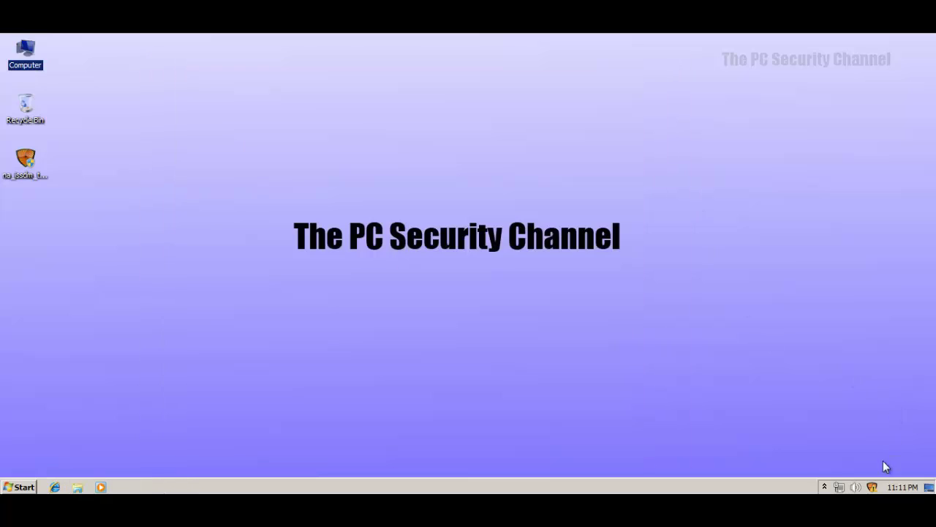
- Check the protection status on the Home screen of Total Defense Internet Security Suite and close it
right_click(872, 487)
click(834, 457)
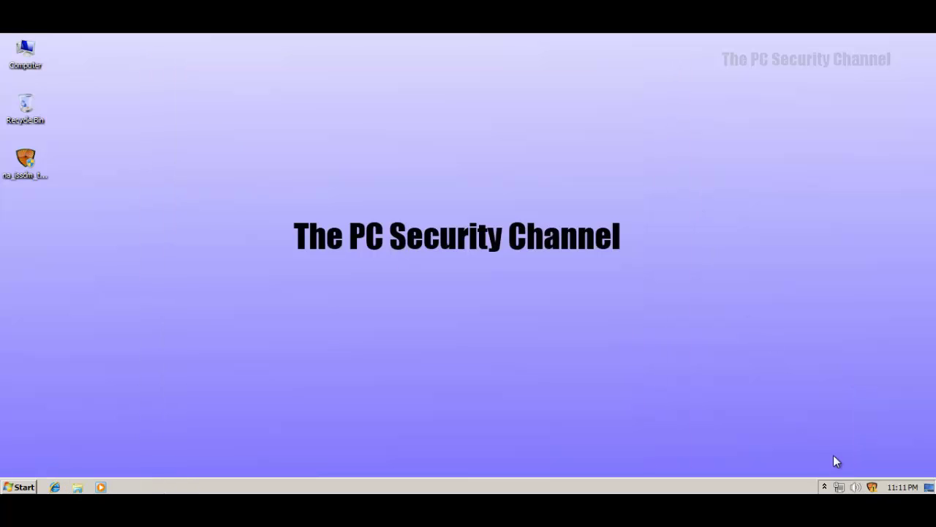
double_click(878, 489)
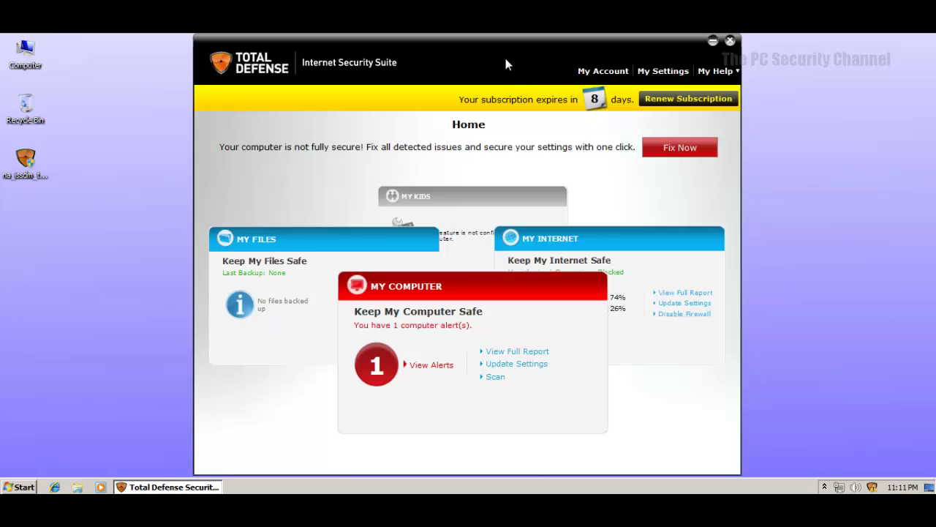
drag(610, 58, 548, 47)
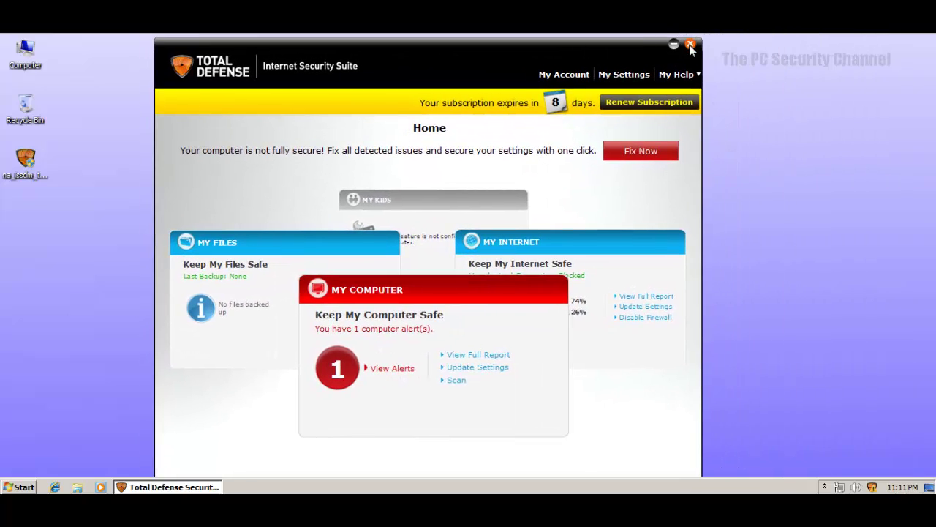
click(691, 44)
- Start Task Manager, show the processes from all users and examine the process list for suspicious entries
right_click(282, 485)
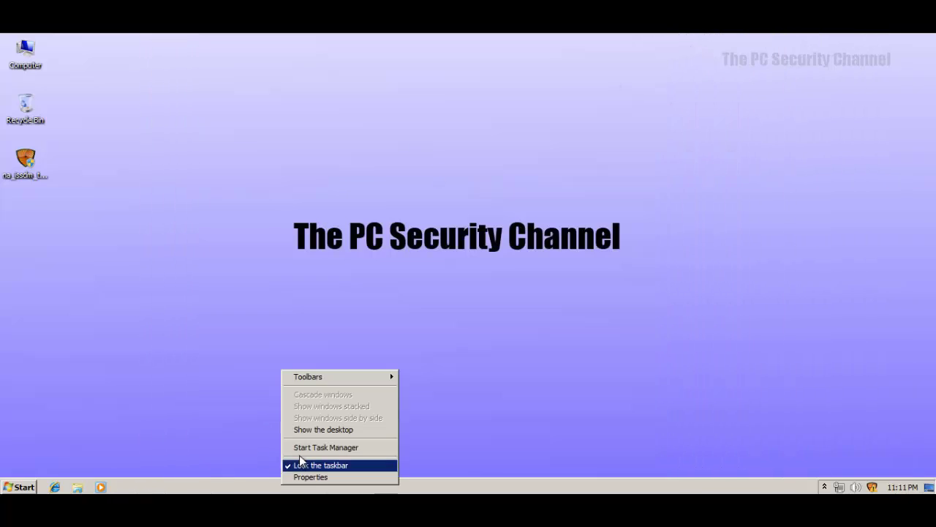
click(310, 445)
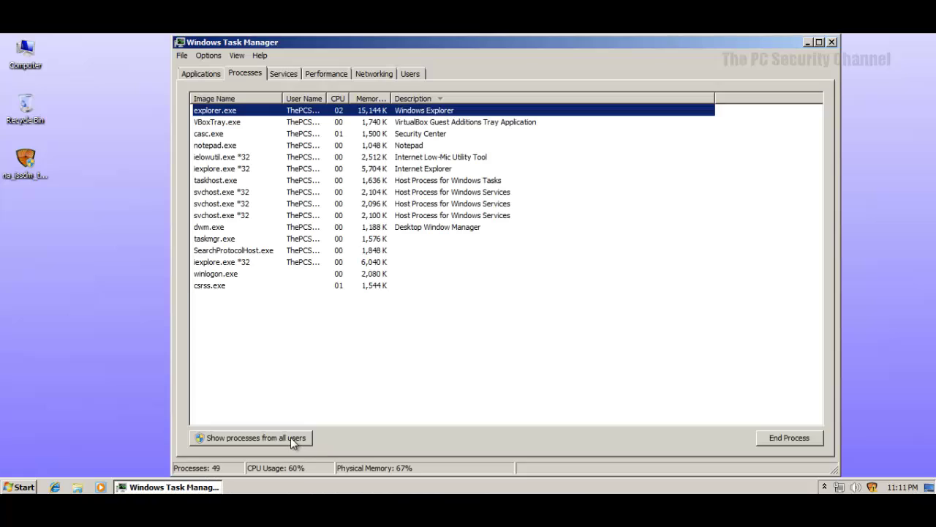
click(290, 437)
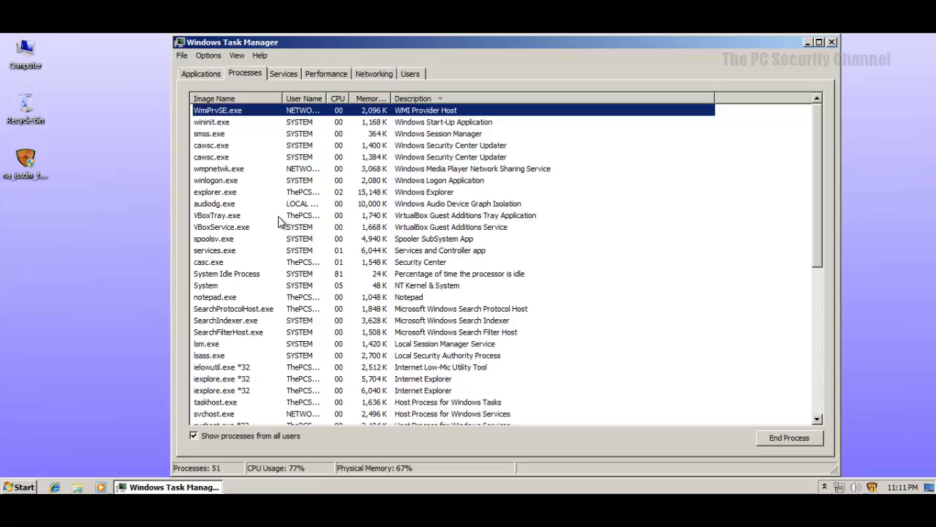
scroll(281, 281, down, 4)
scroll(282, 278, up, 3)
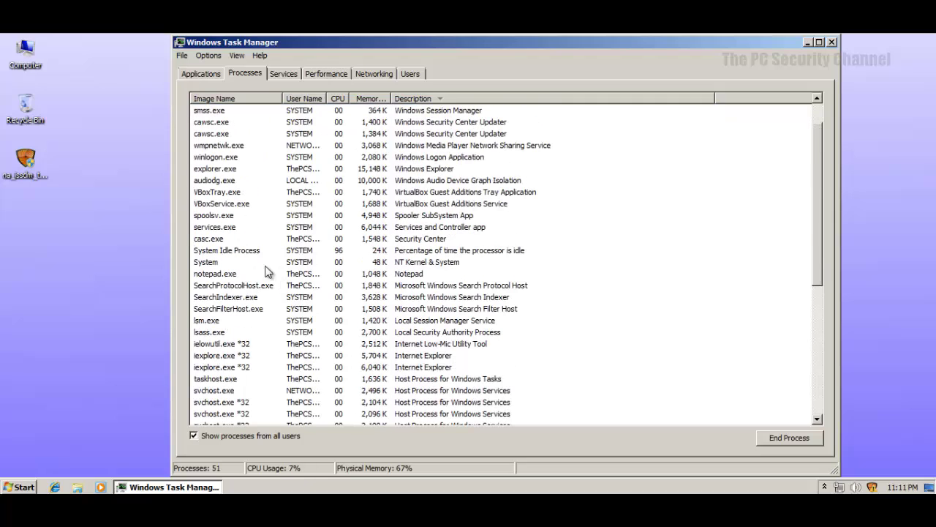
scroll(227, 251, down, 1)
scroll(226, 252, down, 6)
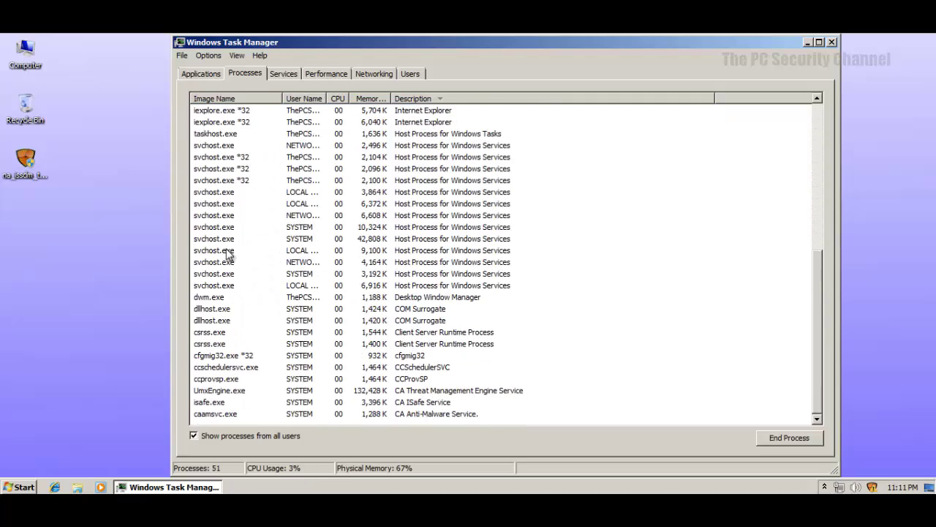
scroll(227, 252, up, 3)
scroll(227, 253, down, 2)
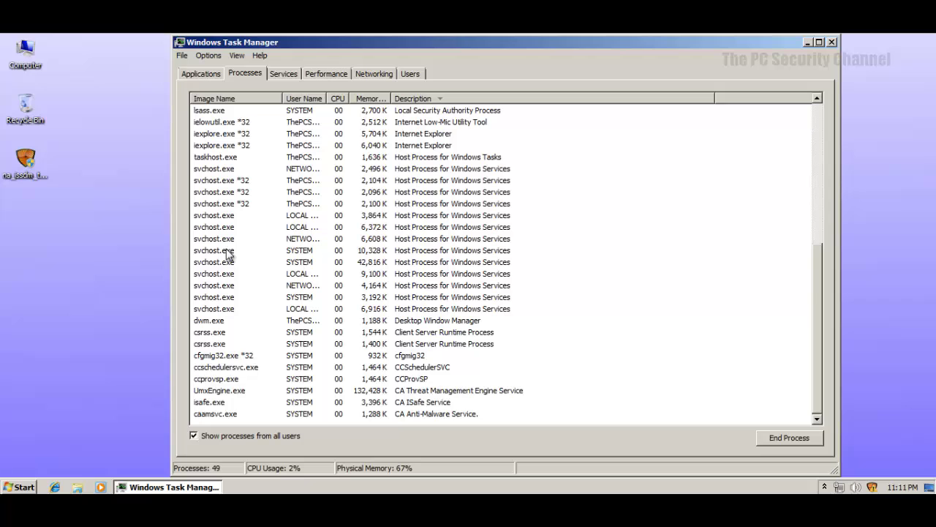
- Look over the start of the process list once more and close Task Manager
scroll(227, 252, up, 7)
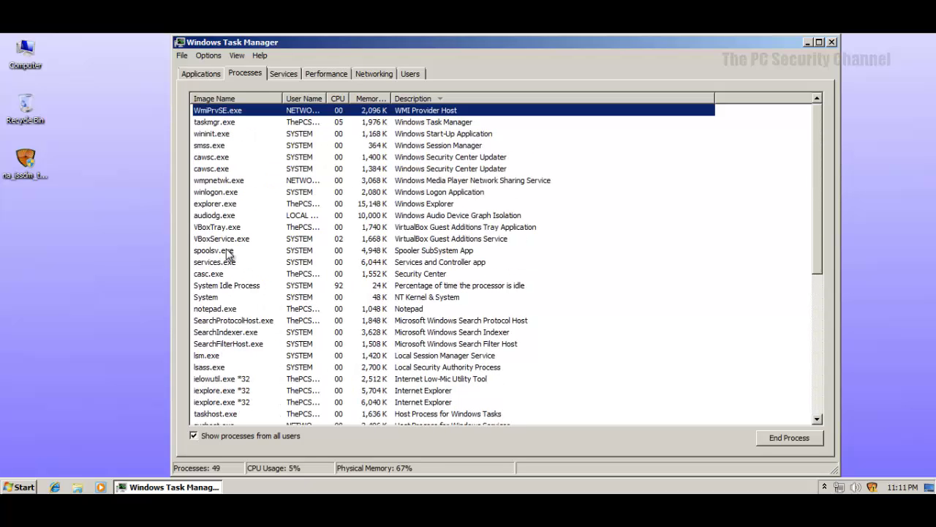
click(832, 42)
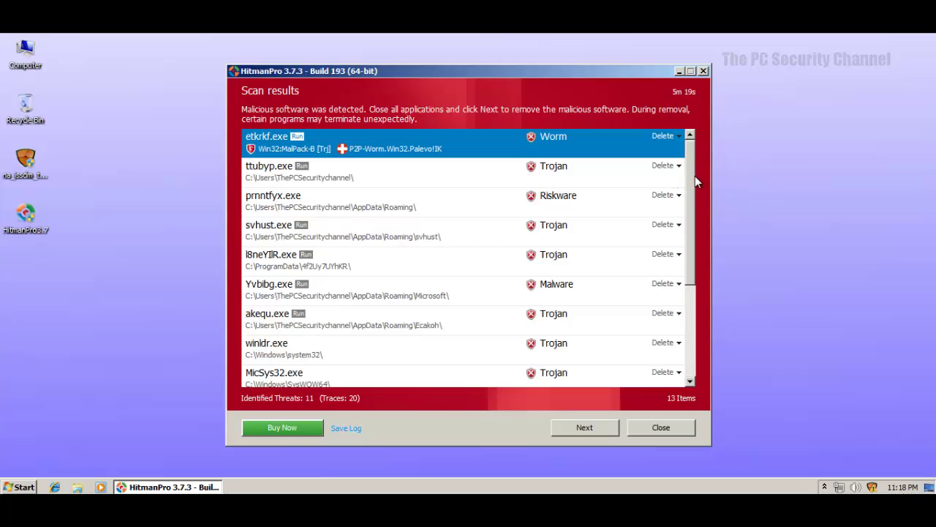
- Check the detection names for ttubyp.exe and etkrkf.exe in the HitmanPro scan results
mouse_move(695, 179)
mouse_down()
mouse_move(687, 280)
mouse_move(700, 171)
mouse_up()
click(334, 174)
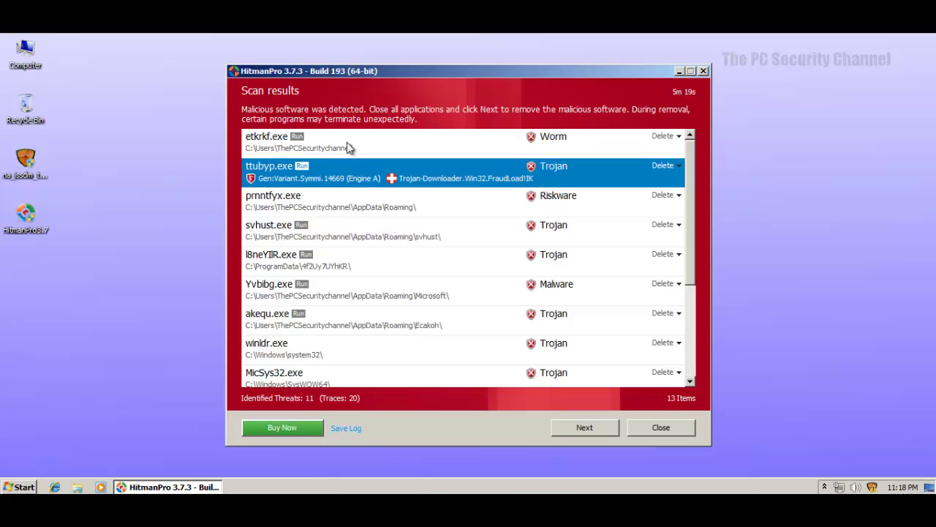
click(349, 148)
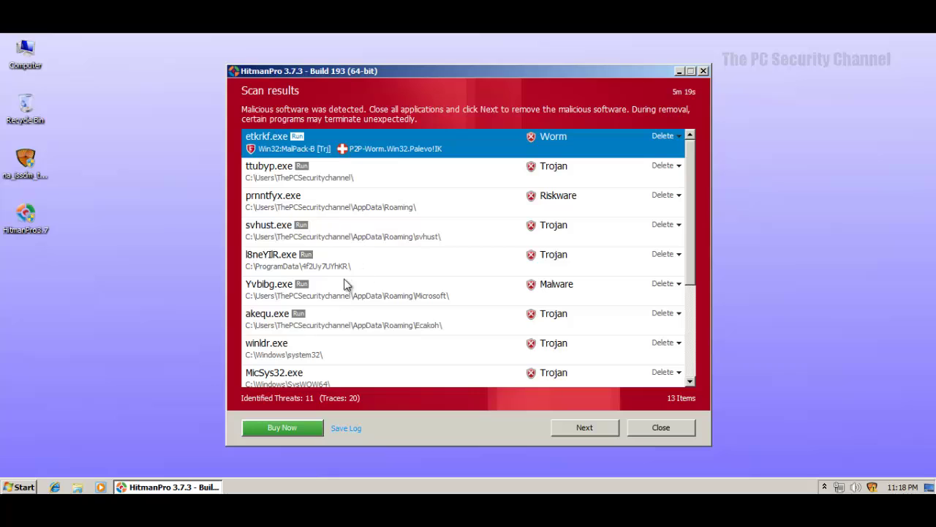
- Open the details of etkrkf.exe, examine its properties, scoring and startup entry, and close the details
double_click(350, 156)
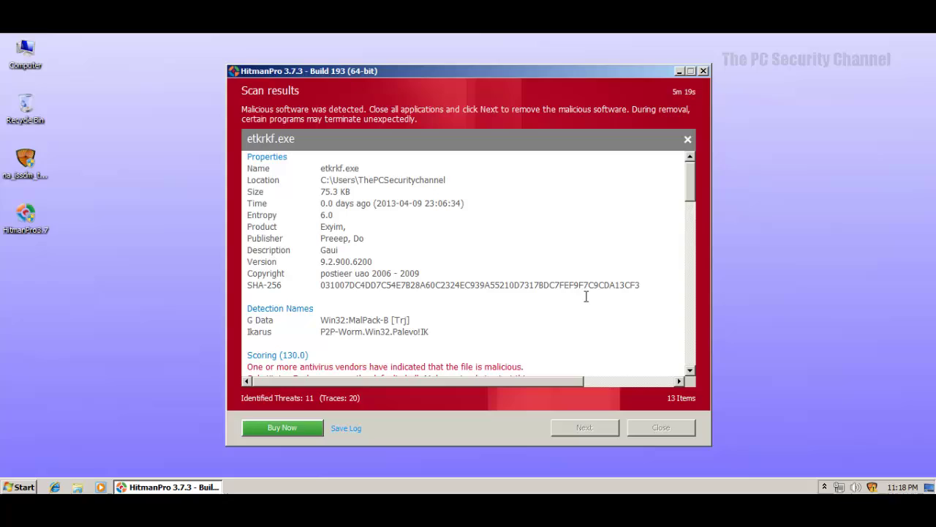
drag(691, 195, 677, 171)
drag(691, 180, 689, 215)
drag(253, 277, 594, 291)
click(594, 292)
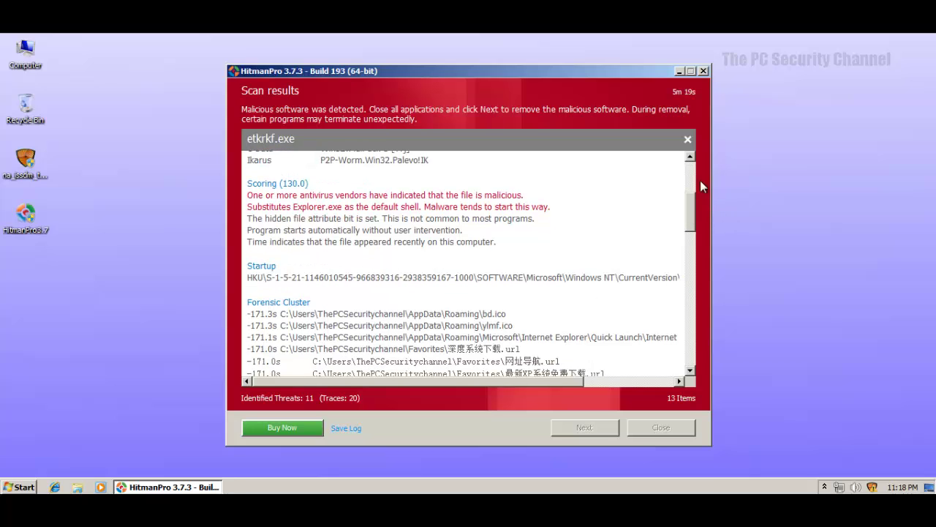
click(688, 139)
- Check the detection names for akequ.exe, winldr.exe, MicSys32.exe and 360safe.exe
click(417, 167)
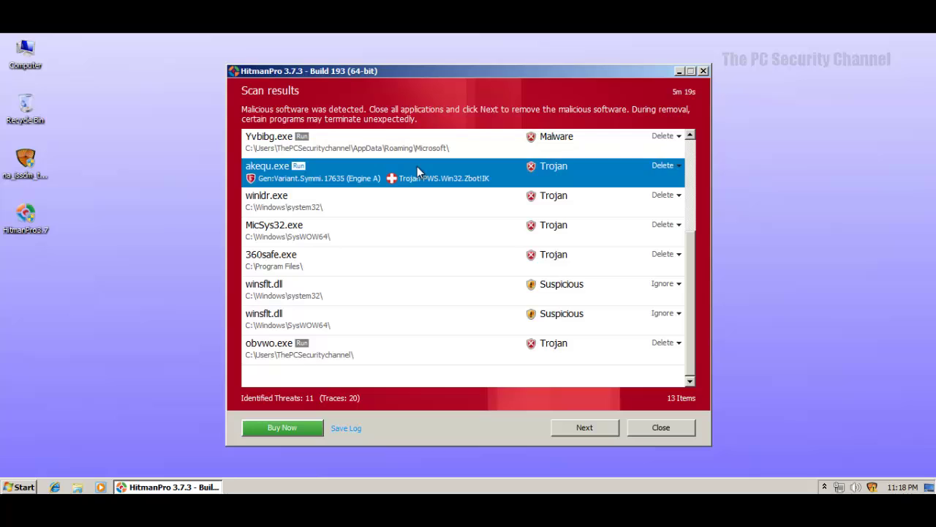
click(366, 203)
click(363, 234)
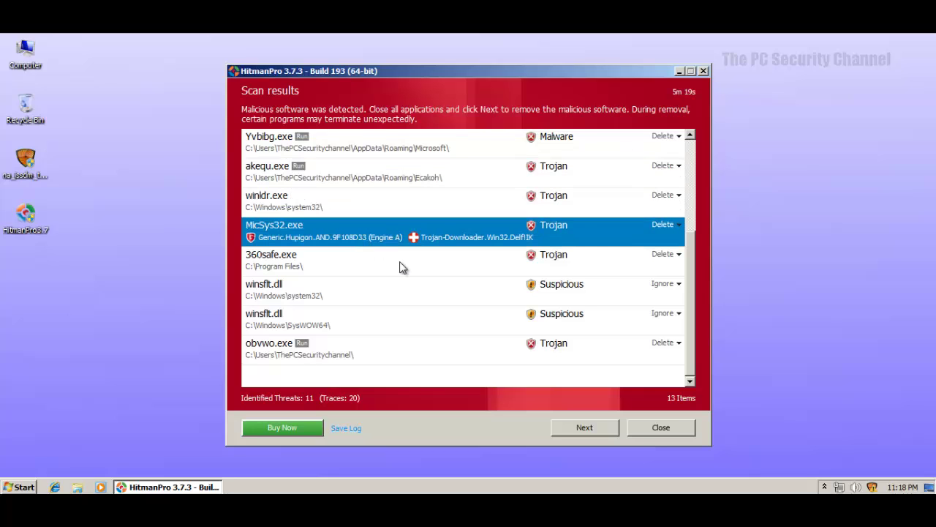
click(401, 268)
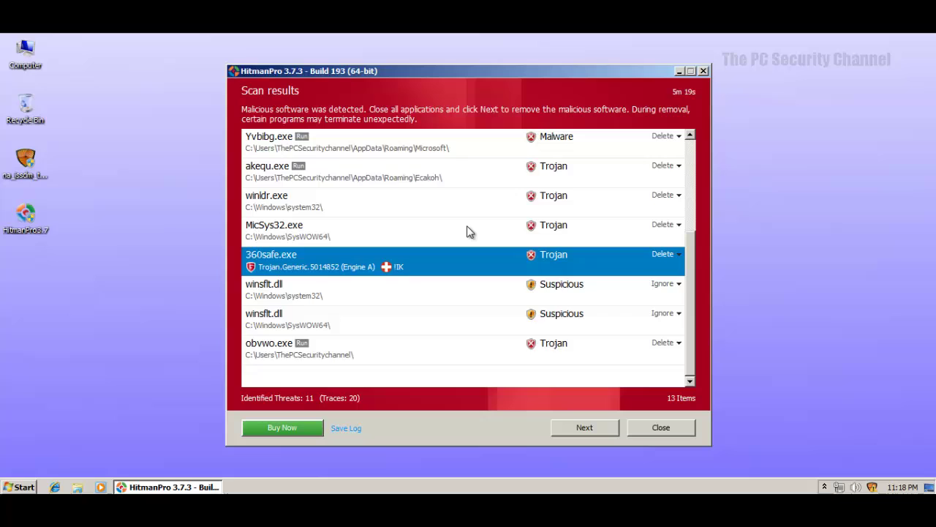
- Review the detection names for prnntfyx.exe, Yvbibg.exe and etkrkf.exe, and close HitmanPro without removing anything
scroll(469, 232, up, 3)
click(537, 212)
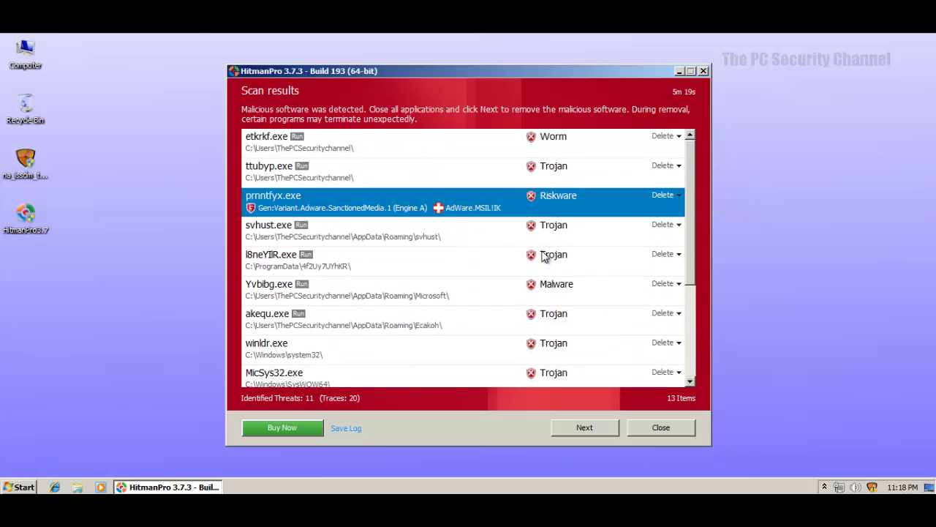
click(535, 286)
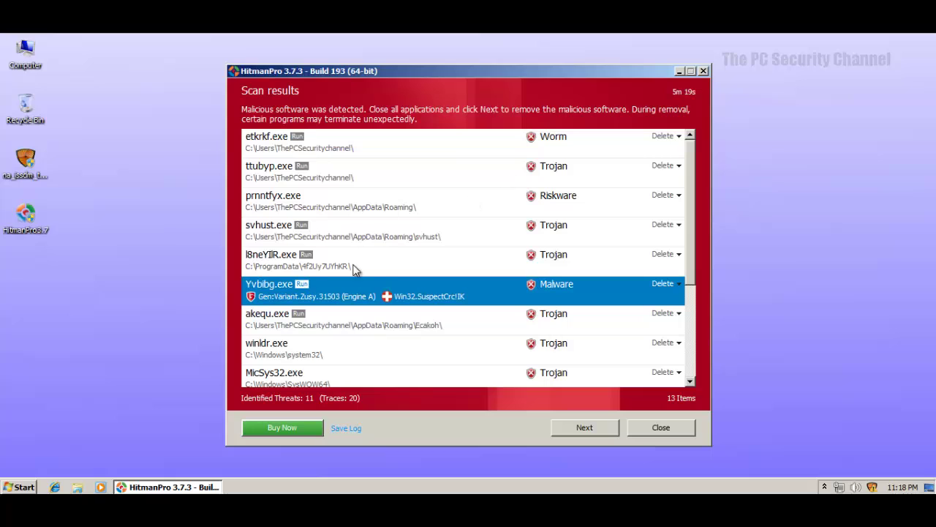
click(447, 138)
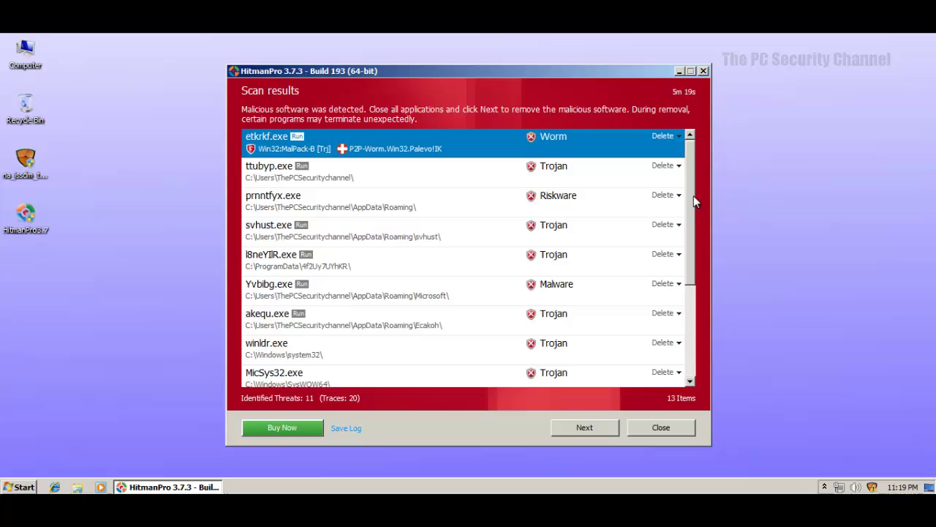
drag(694, 195, 696, 85)
click(701, 72)
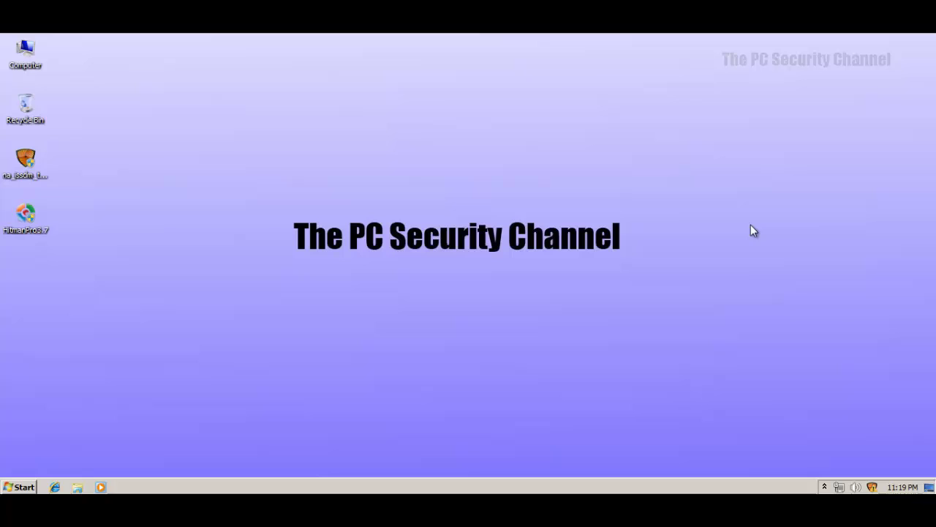
- Open Total Defense Internet Security Suite, look at its Home screen and shift its window slightly
double_click(871, 487)
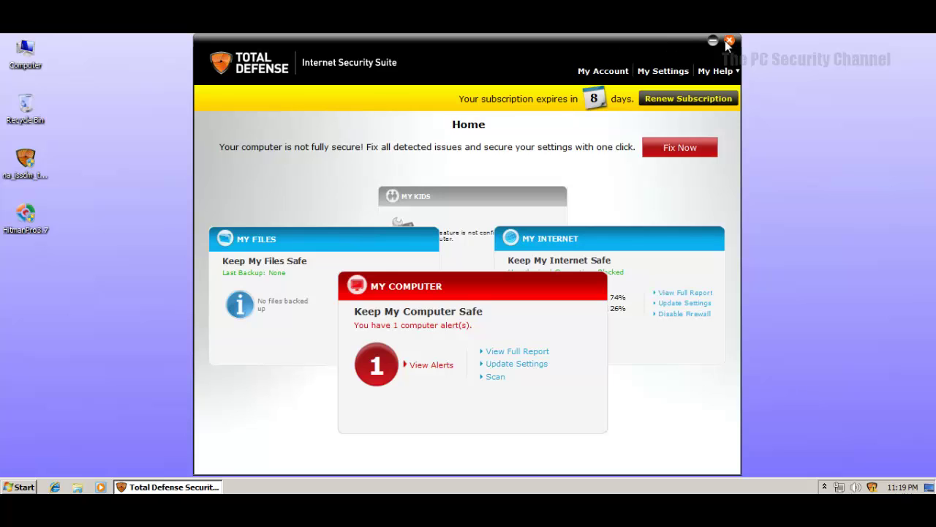
drag(612, 49, 603, 54)
drag(592, 47, 609, 49)
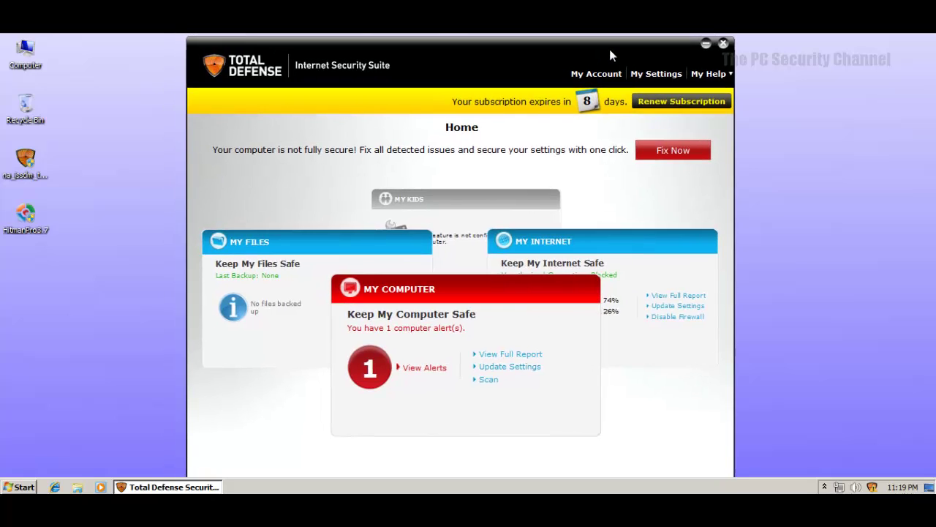